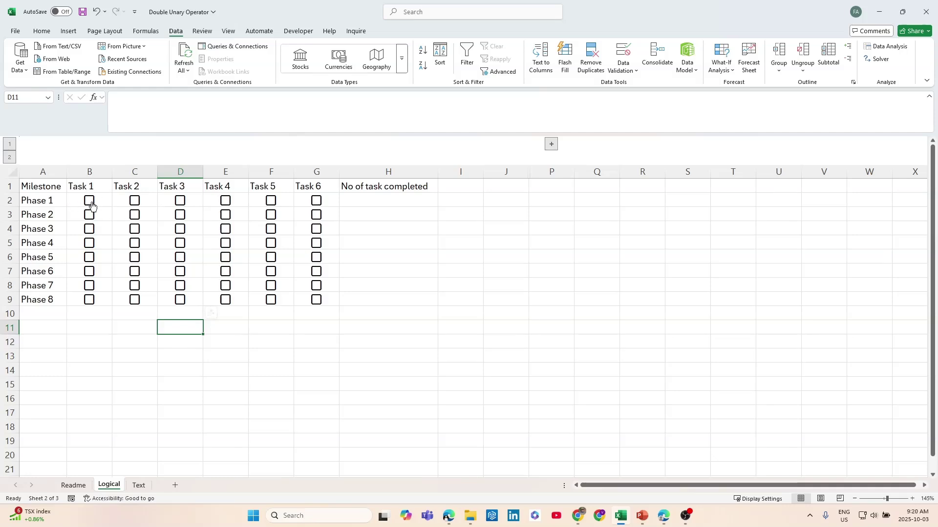
Tick the task checkboxes in B2, C2, D4, E4, F4, C5 and B6
left_click(89, 201)
left_click(135, 200)
left_click(181, 230)
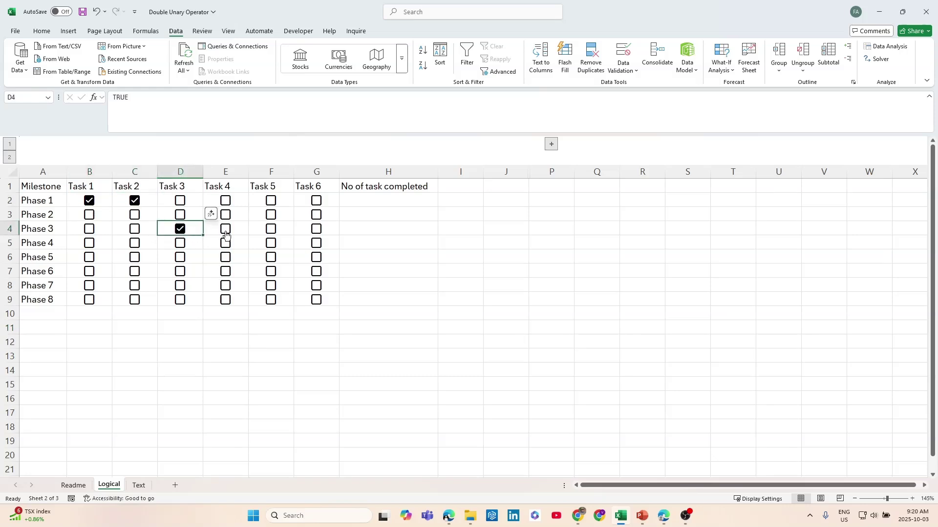
left_click(225, 230)
left_click(271, 229)
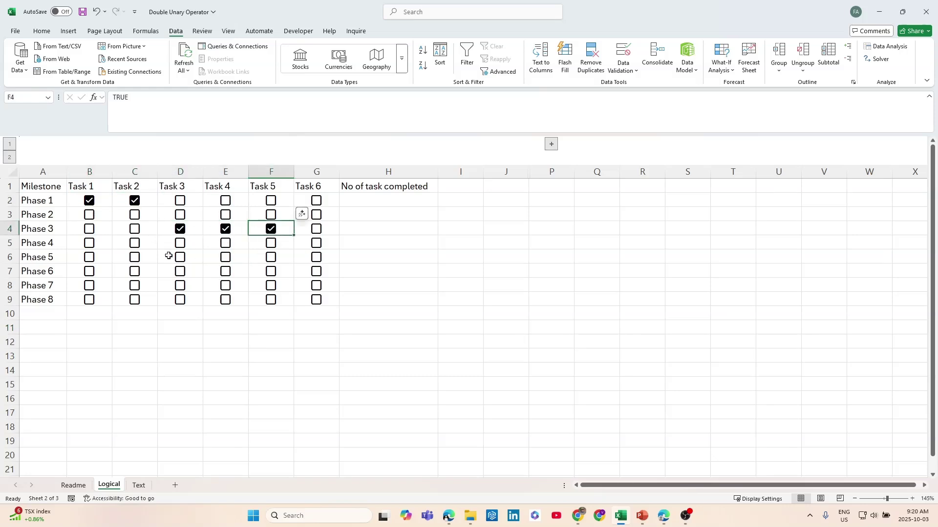
left_click(138, 247)
left_click(138, 246)
left_click(85, 255)
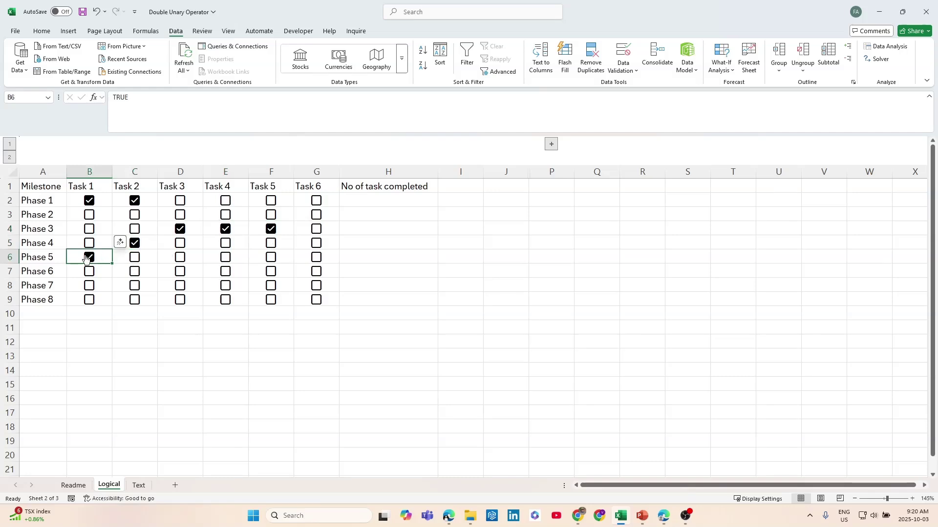
Clear every ticked checkbox in the Phase 1 to Phase 5 task rows
left_click(135, 244)
left_click(180, 229)
left_click(226, 229)
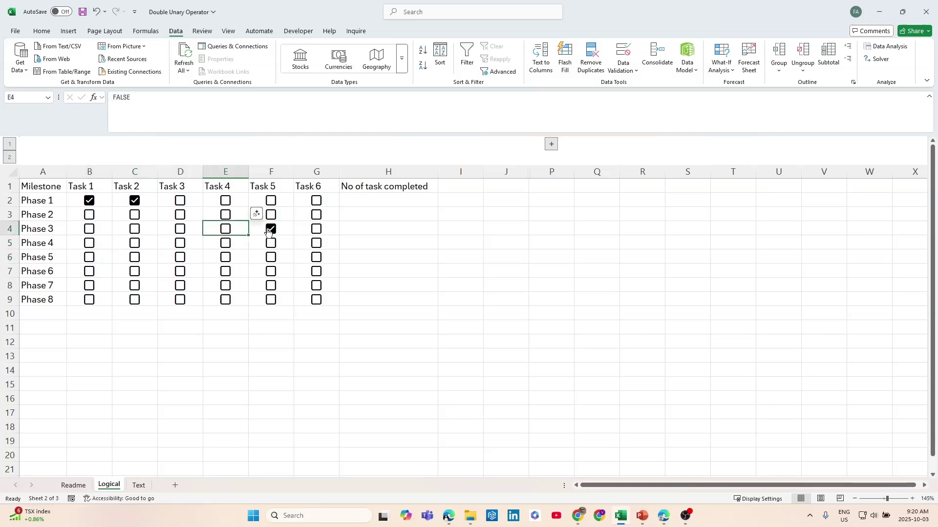
left_click(271, 229)
key("Up")
key("Up")
key("Left")
key("Left")
key("Left")
key("space")
key("Left")
key("space")
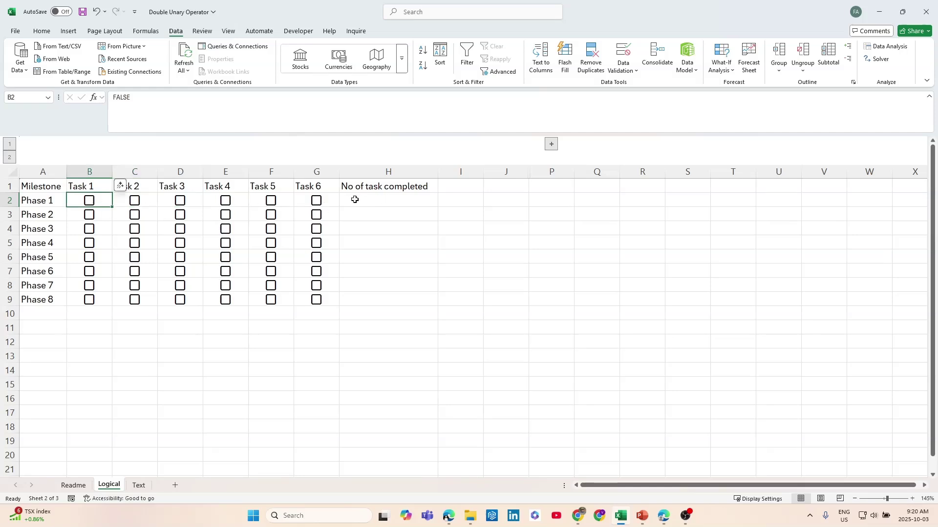
Enter =G2 in H2 to reference Phase 1's Task 6, and tick that task's checkbox
left_click(377, 200)
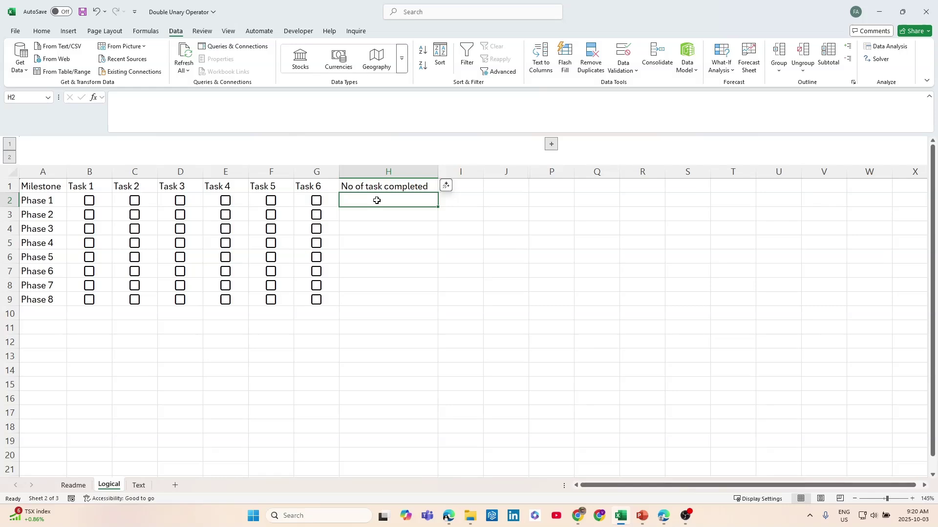
type("=")
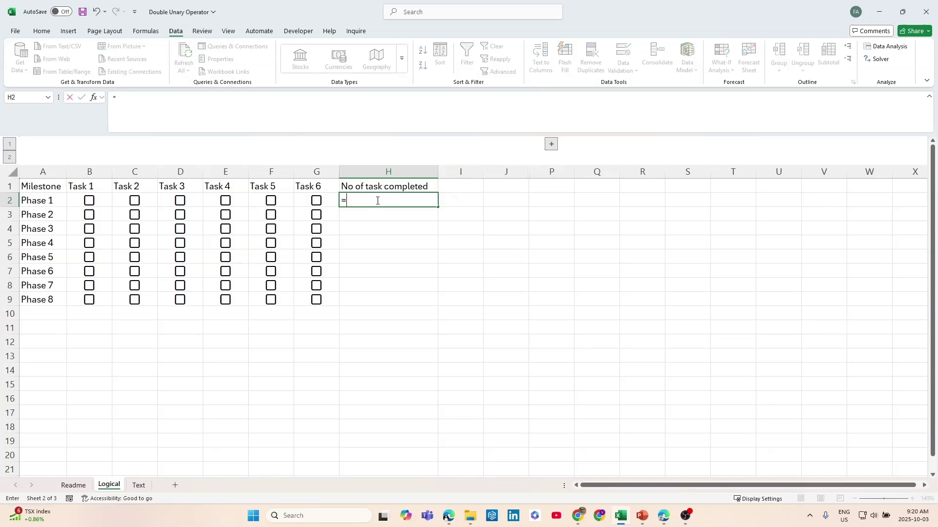
left_click(332, 197)
key("Return")
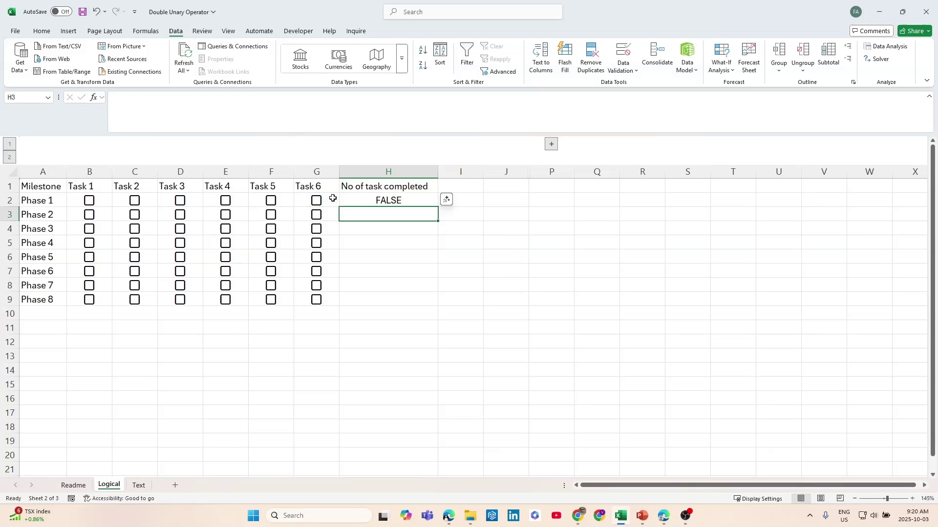
left_click(349, 204)
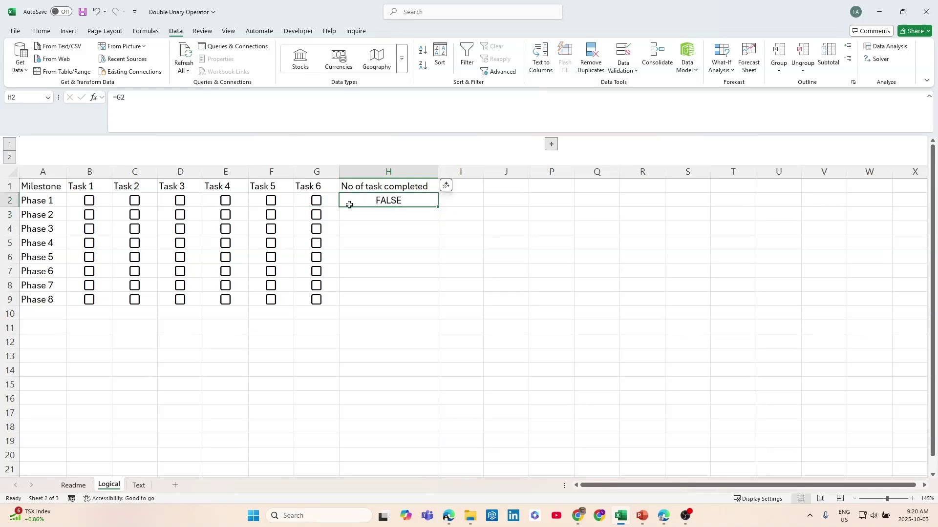
left_click(316, 202)
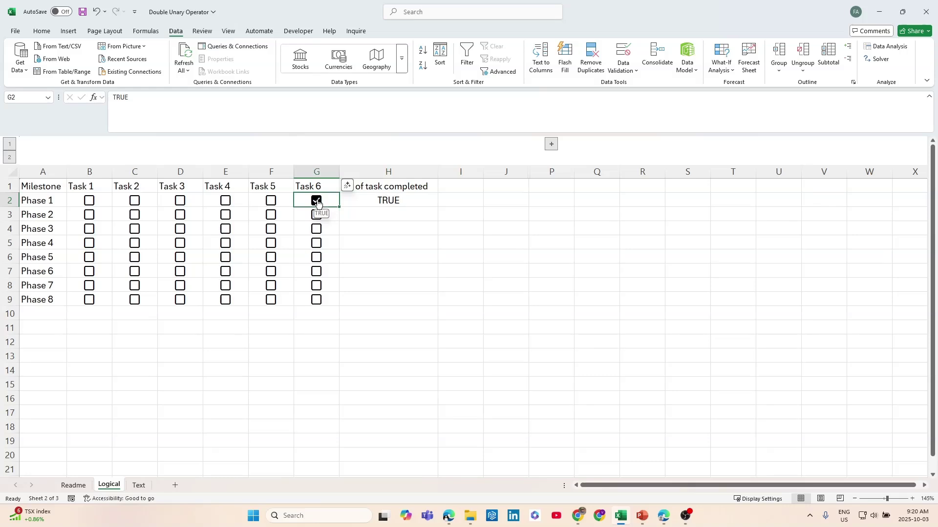
left_click(381, 201)
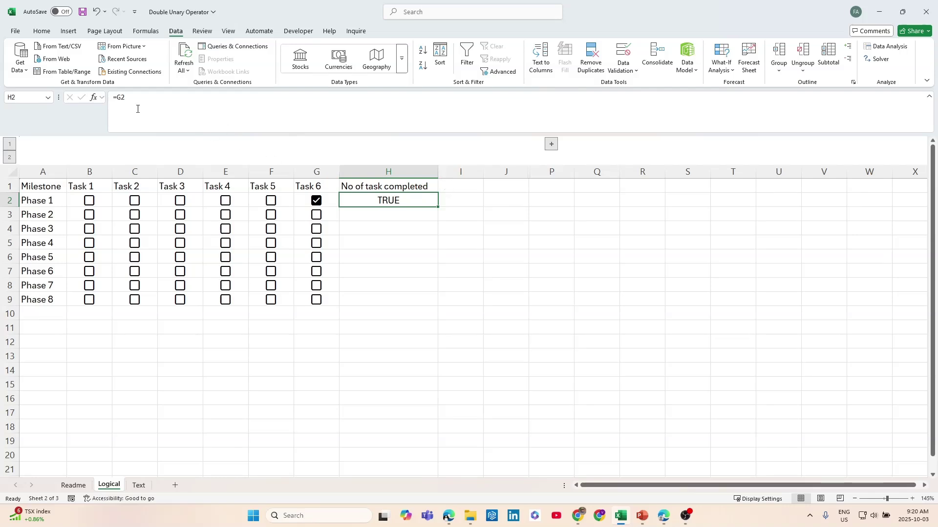
Change the H2 formula to =--G2 and untick Phase 1's Task 6 checkbox
left_click(116, 97)
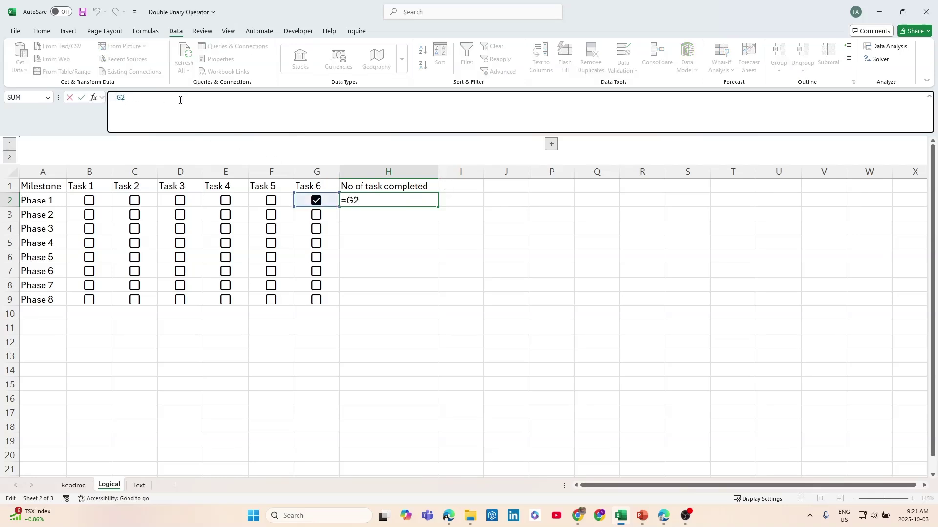
type("--")
key("Return")
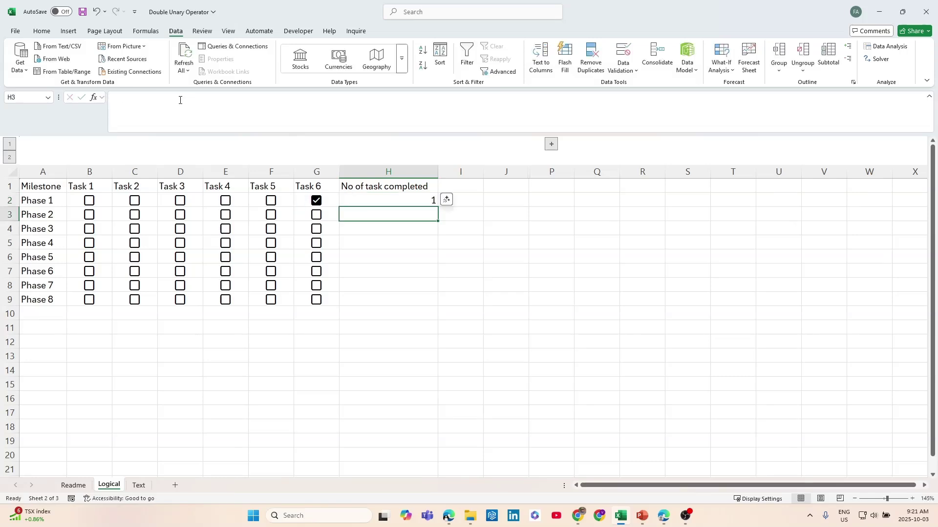
left_click(407, 198)
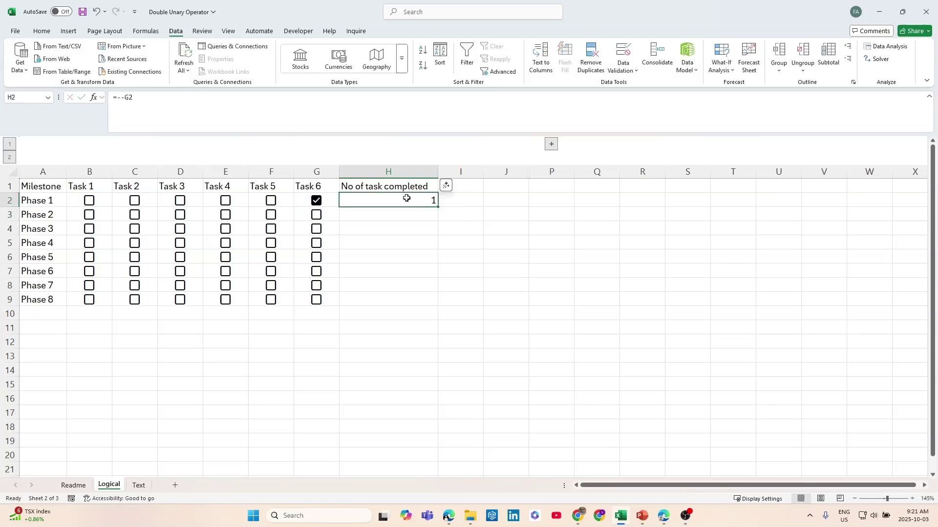
left_click(316, 201)
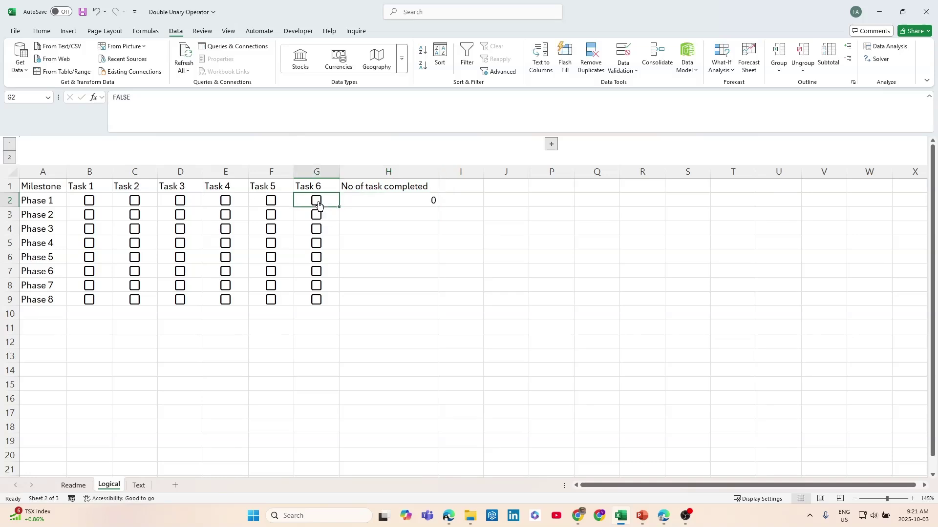
Replace the H2 formula with =SUM(--B2:G2) to count the completed tasks of Phase 1
left_click(386, 199)
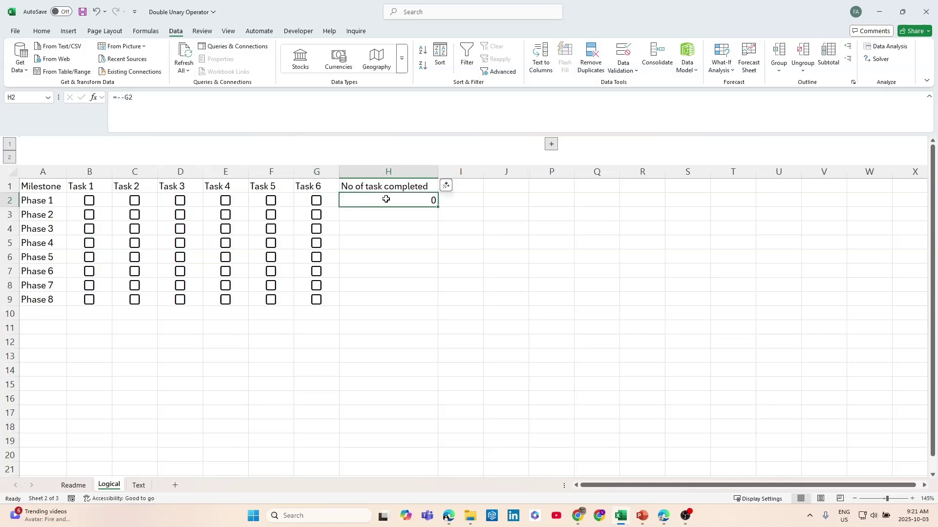
key("Delete")
type("=sum")
key("Tab")
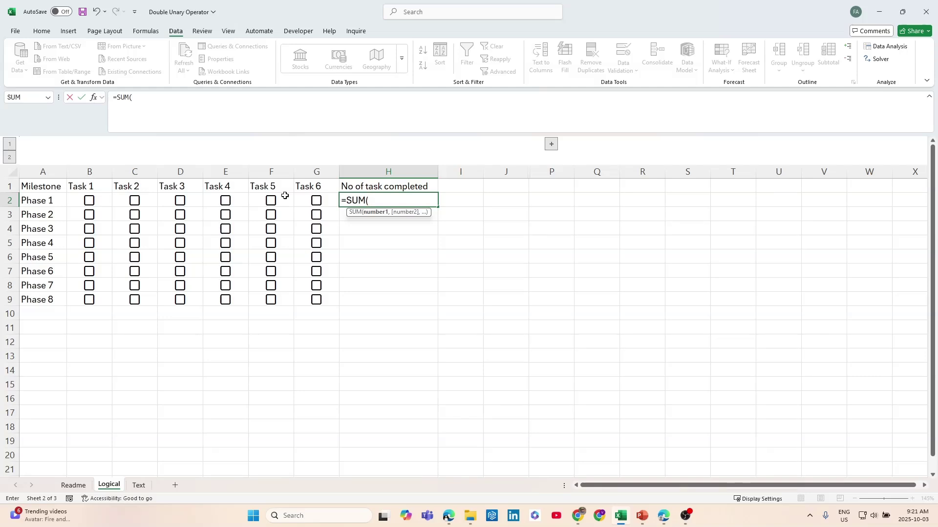
type("--")
left_click_drag(90, 199, 306, 192)
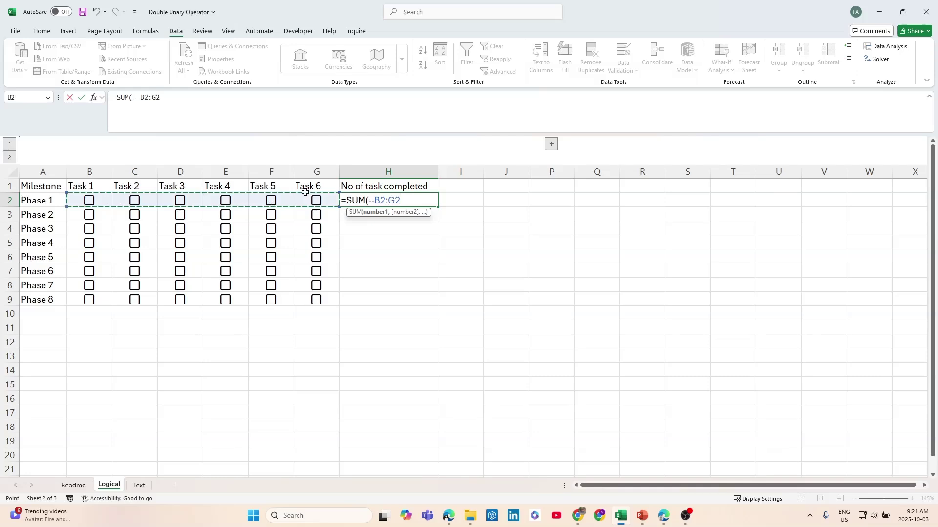
type("))")
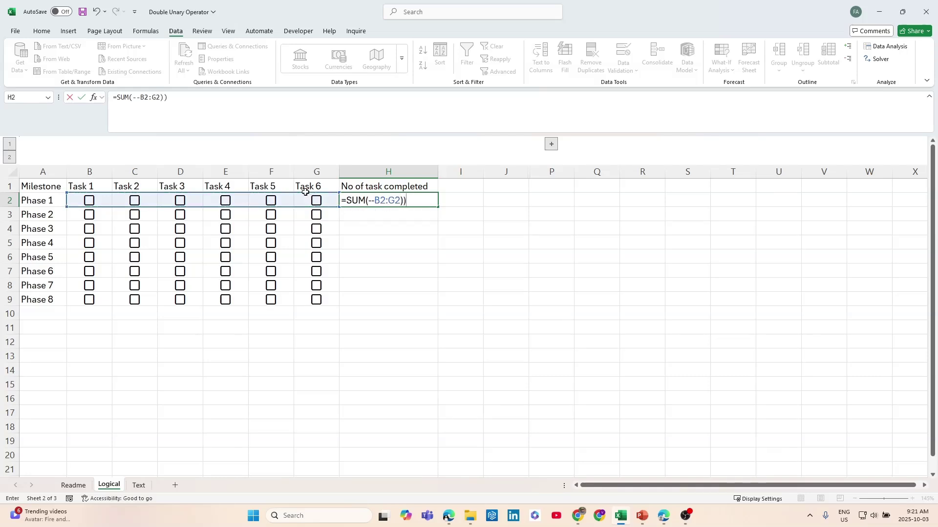
key("Return")
key("Return")
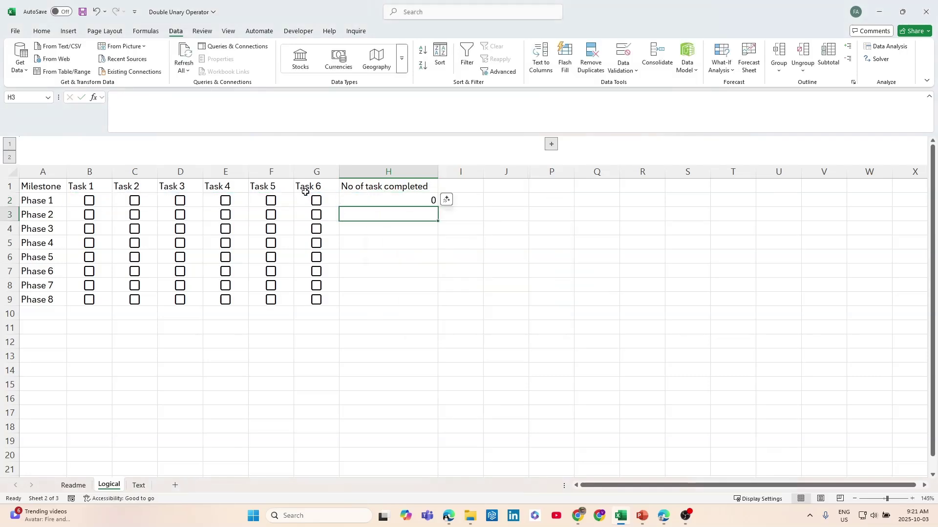
left_click(398, 198)
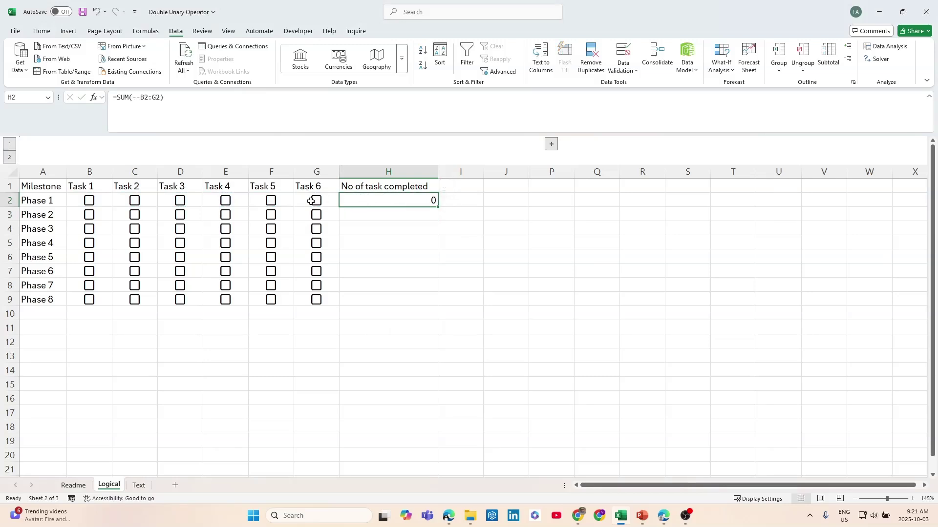
Test the Phase 1 count by ticking Tasks 1, 2 and 3 and clearing them again
left_click(89, 201)
left_click(135, 201)
left_click(180, 201)
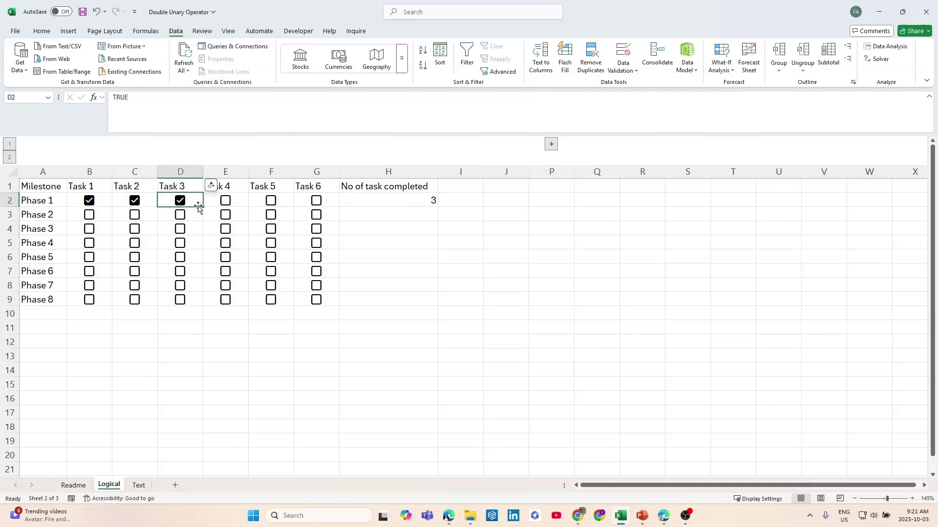
left_click(180, 202)
left_click(138, 204)
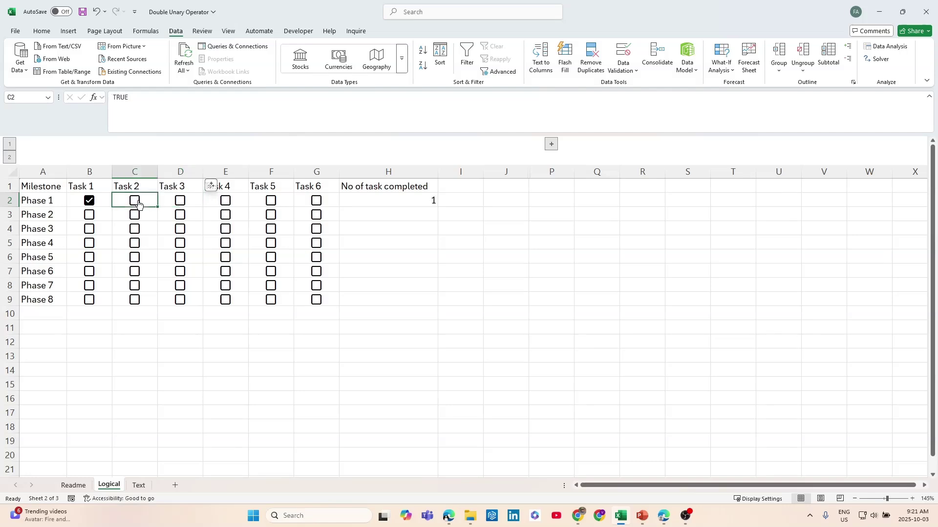
left_click(73, 200)
left_click(89, 202)
Fill the H2 count formula down through Phase 8 in H9
left_click(392, 199)
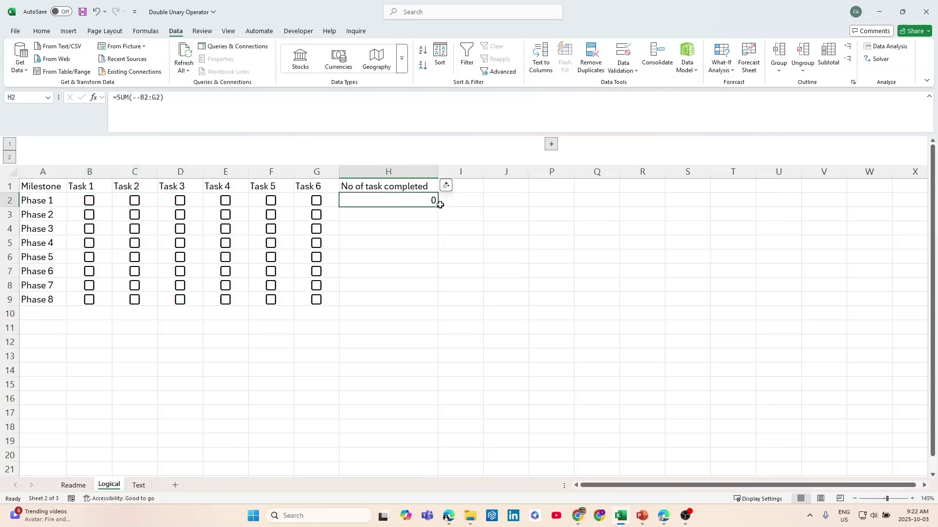
double_click(437, 207)
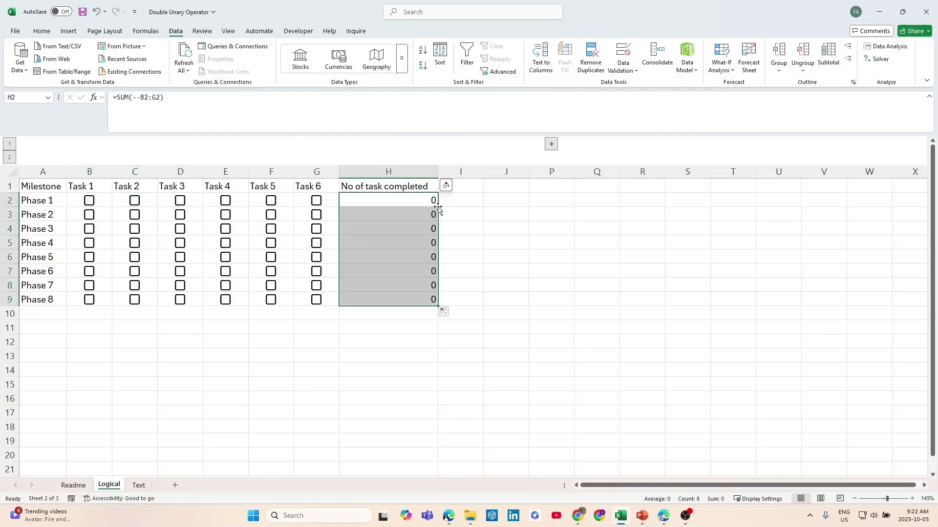
Tick the task checkboxes in D5, C7, D8, E8, B8, F9, G9 and G3 to try out the counts
left_click(179, 244)
left_click(136, 274)
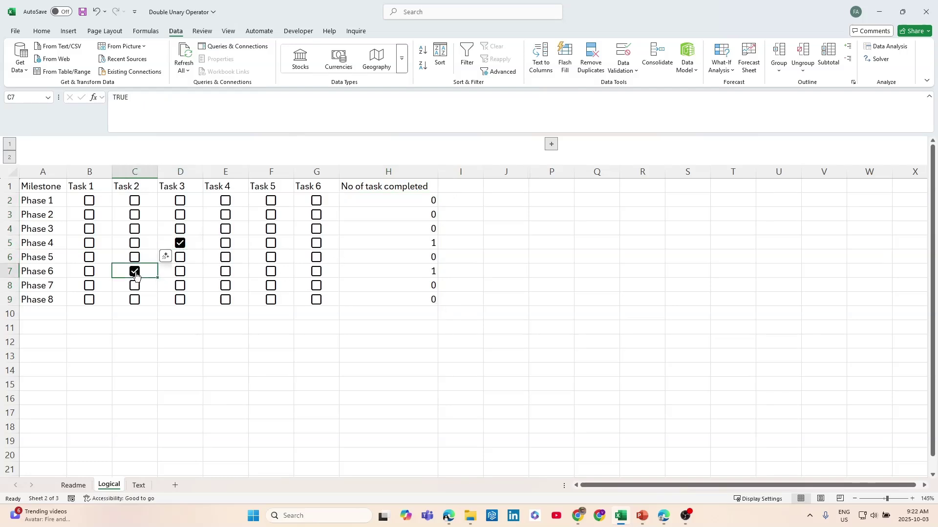
left_click(79, 274)
left_click(194, 288)
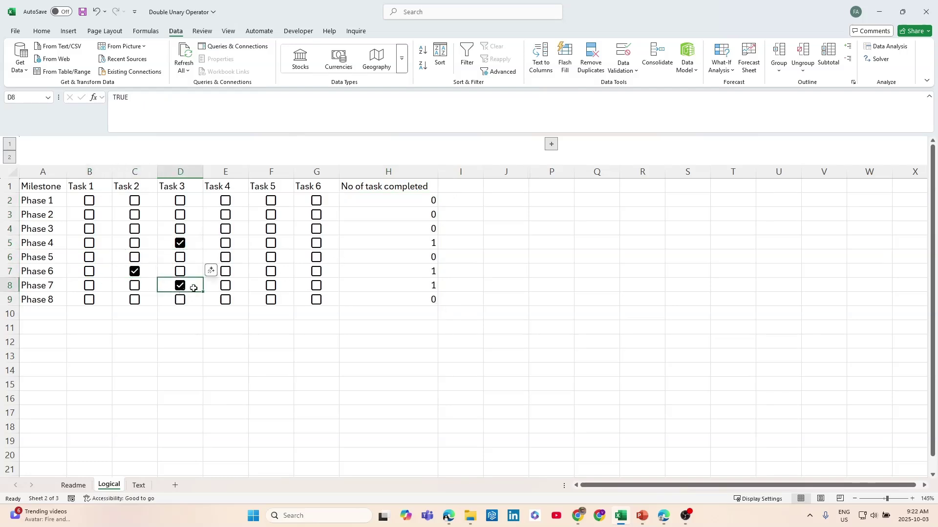
left_click(225, 285)
left_click(90, 287)
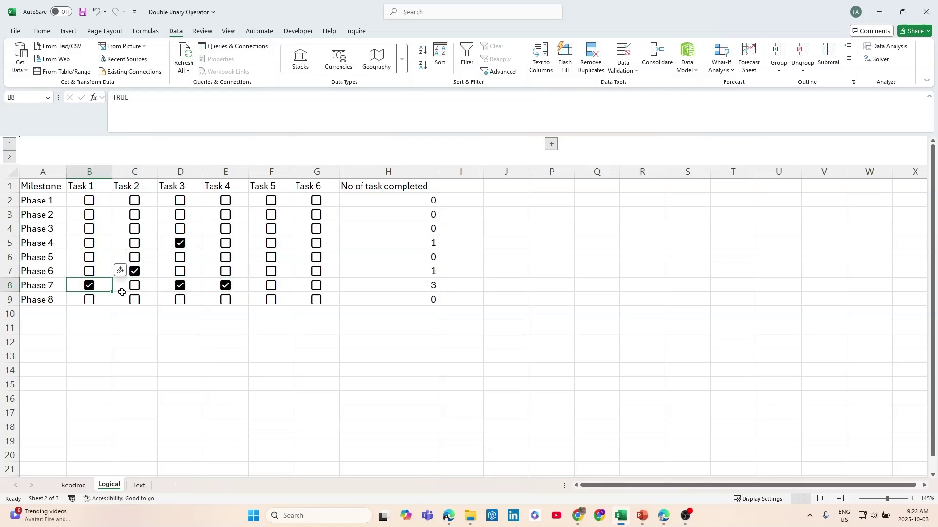
left_click(270, 299)
left_click(315, 296)
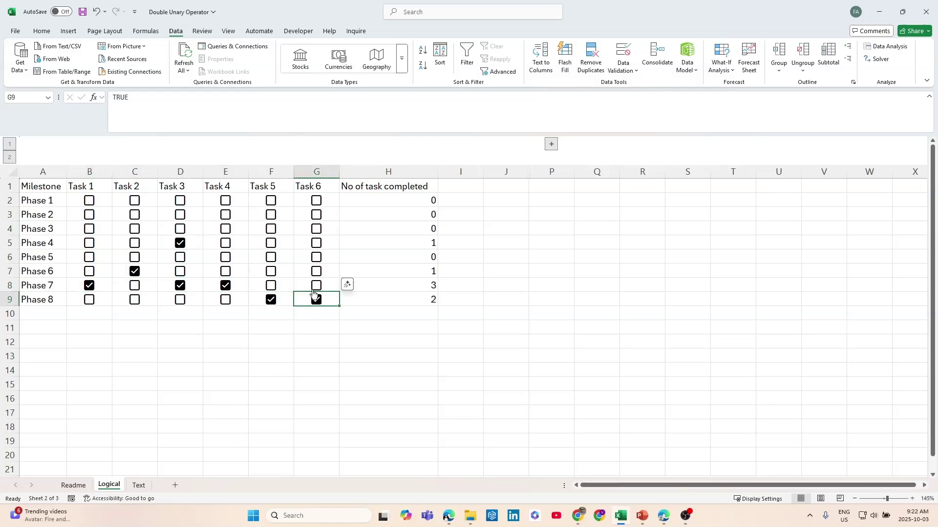
left_click(317, 215)
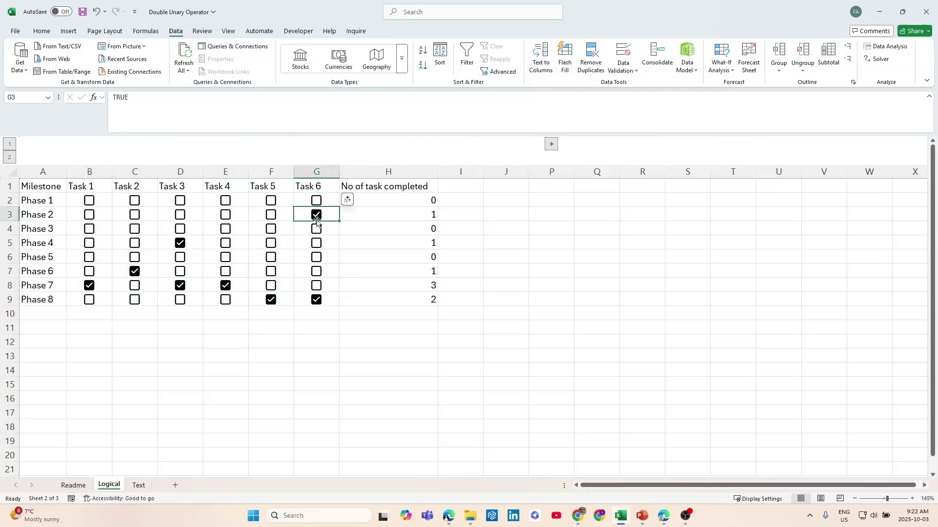
Expand the collapsed column group and enter =K6=L6 in M6 to compare the first List and Comparative values
left_click(551, 143)
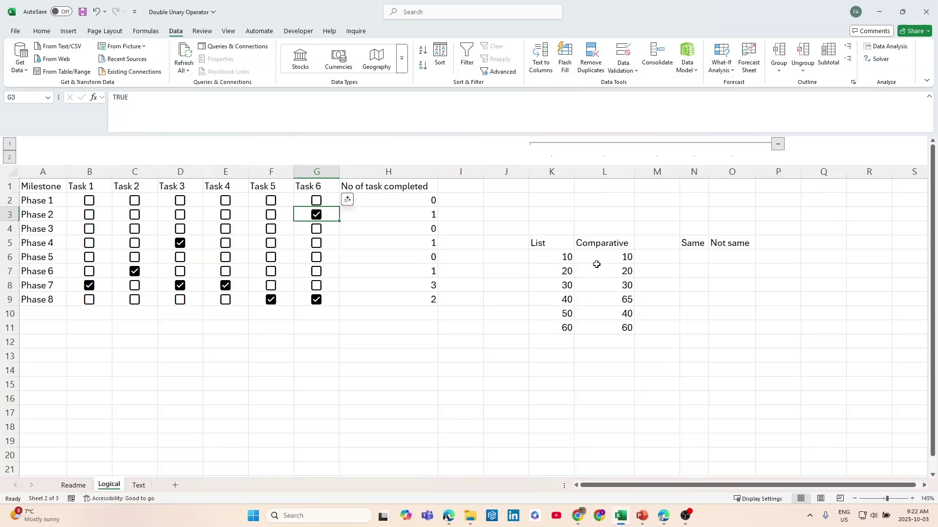
left_click(655, 256)
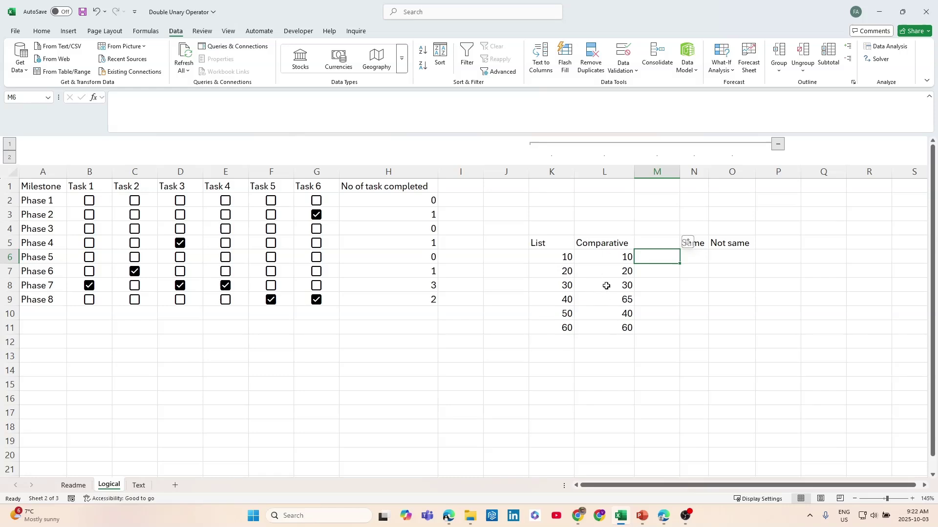
type("=")
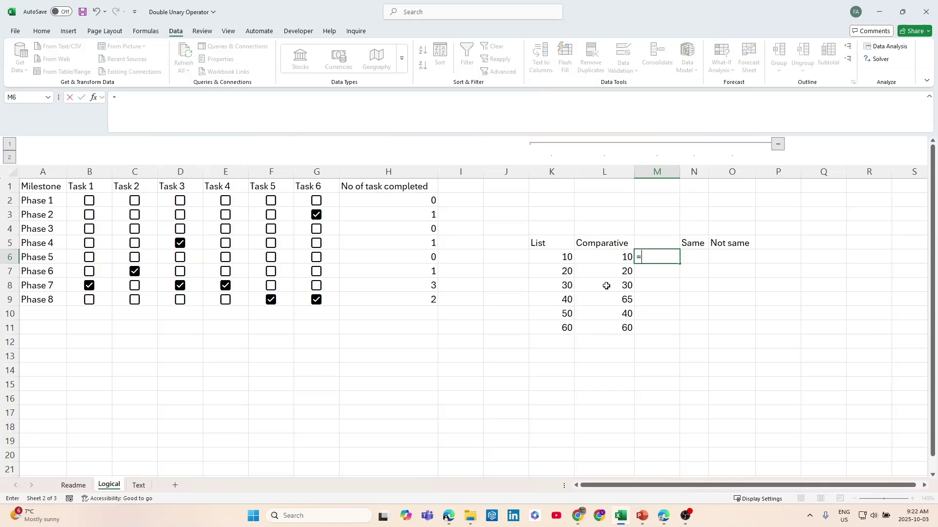
key("Left")
key("Left")
type("=")
key("Left")
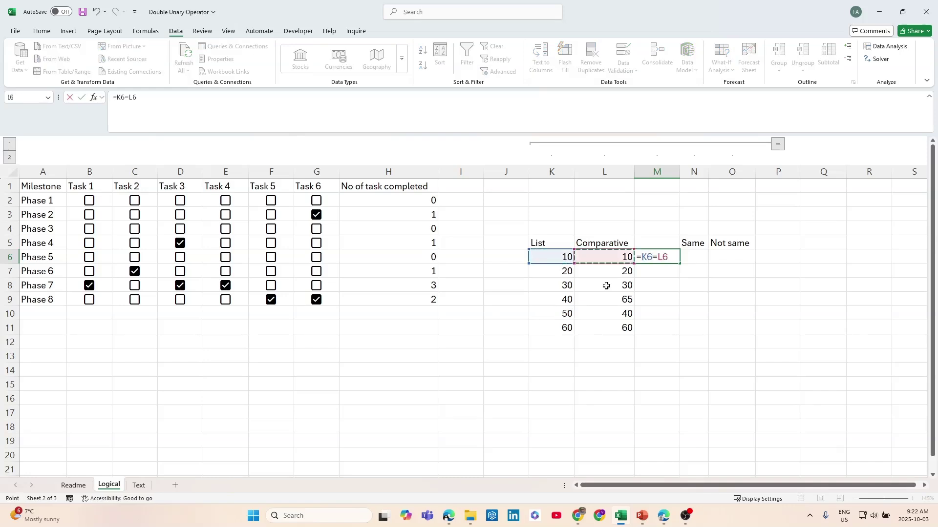
key("Return")
left_click(654, 255)
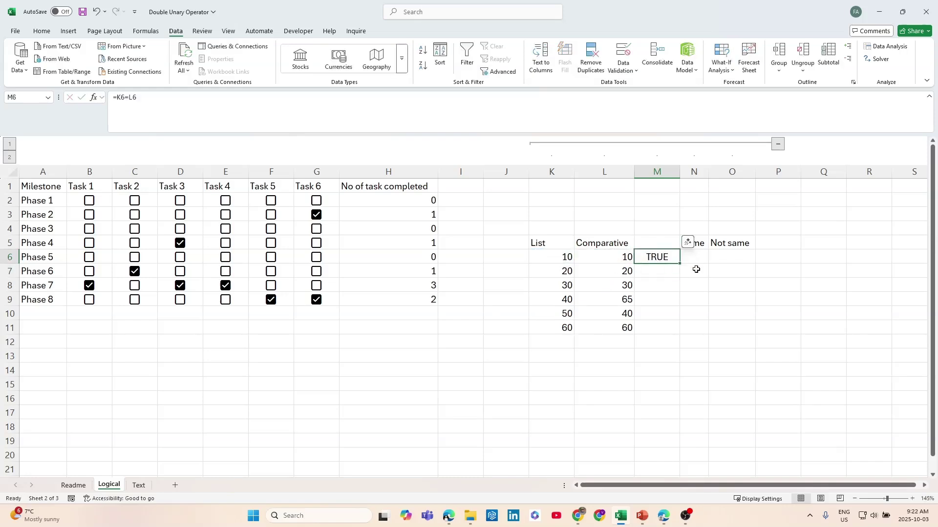
Fill the M6 comparison formula down to M11 and widen the Same column N
double_click(678, 264)
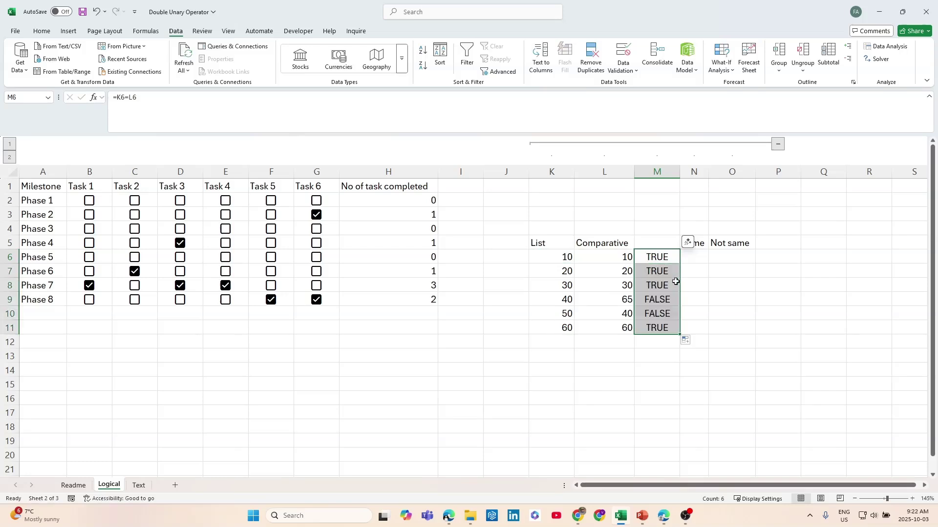
left_click(700, 258)
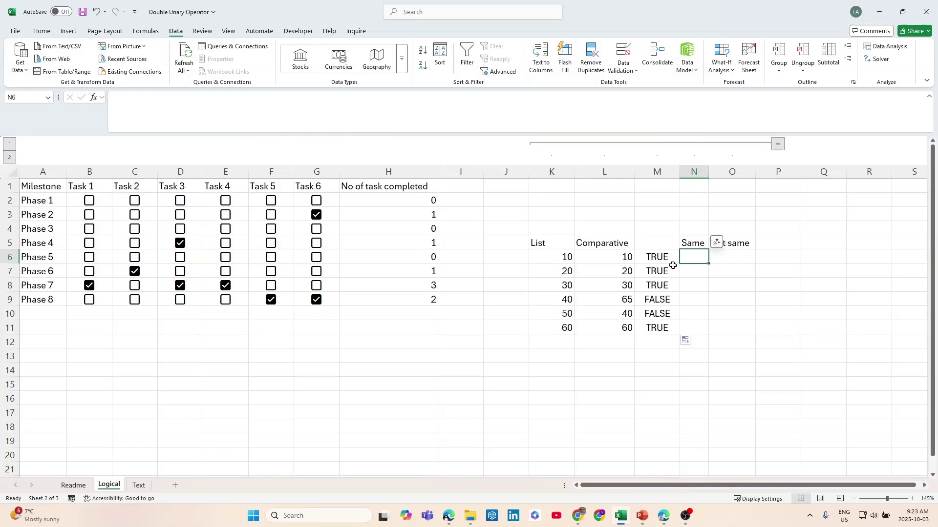
left_click(738, 243)
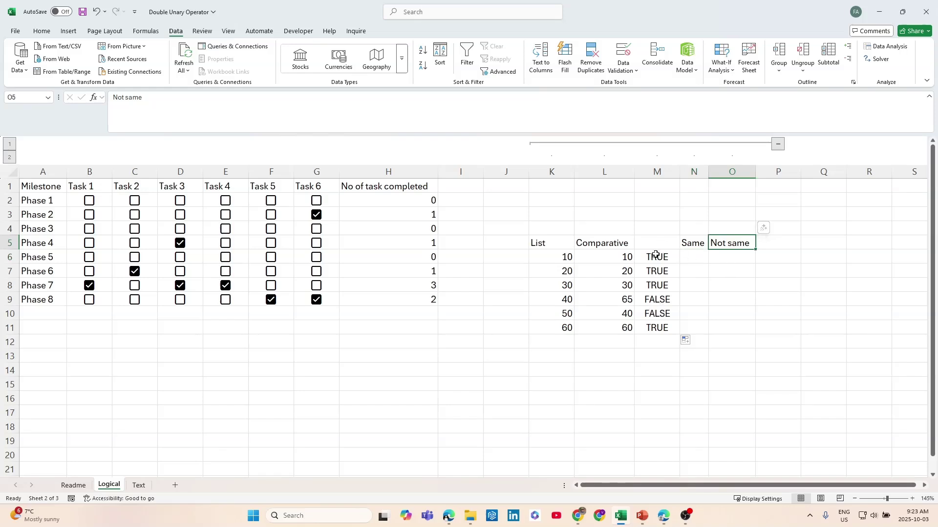
left_click(698, 259)
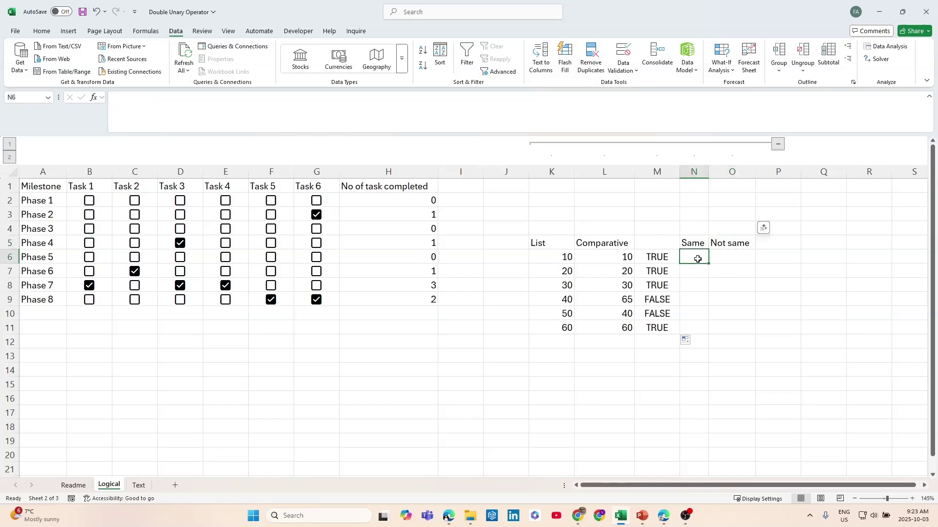
left_click_drag(709, 172, 774, 169)
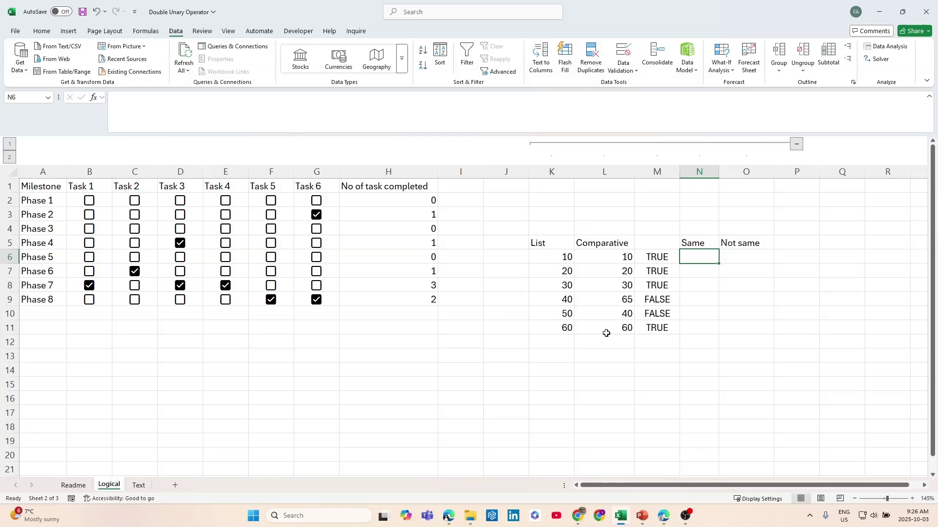
Enter =K6:K11=L6:L11 in N6 to compare the whole List and Comparative ranges at once
type("=")
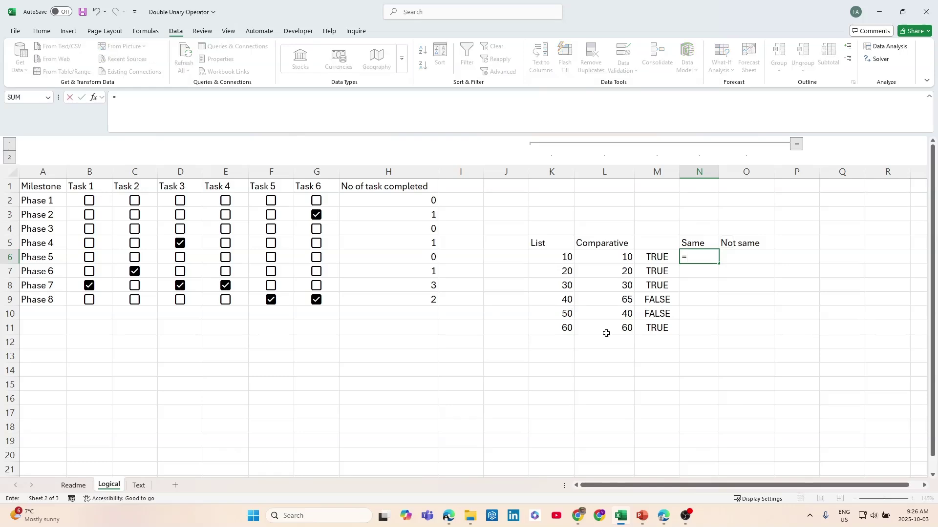
left_click(558, 262)
left_click_drag(558, 262, 558, 327)
type("=")
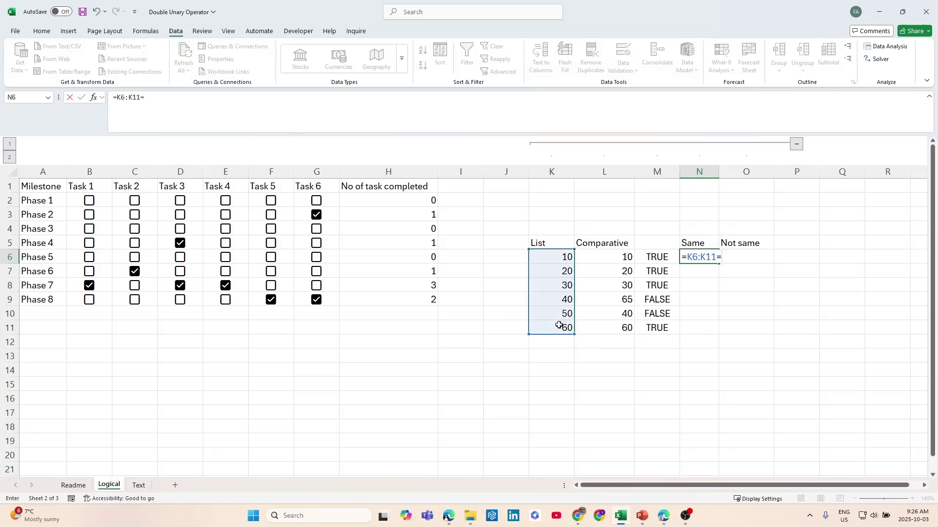
left_click_drag(595, 257, 601, 324)
key("Return")
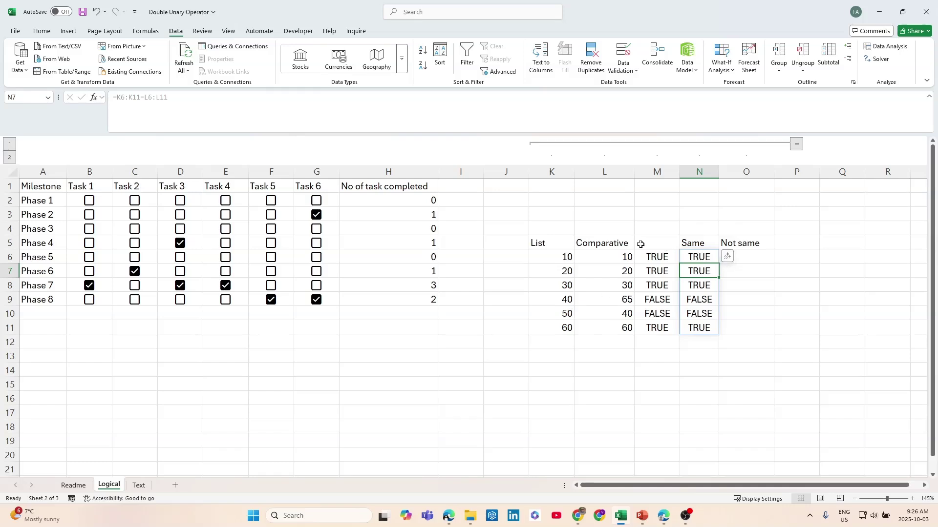
Wrap the range comparison in N6 in a SUM function, giving =SUM(K6:K11=L6:L11)
left_click(703, 258)
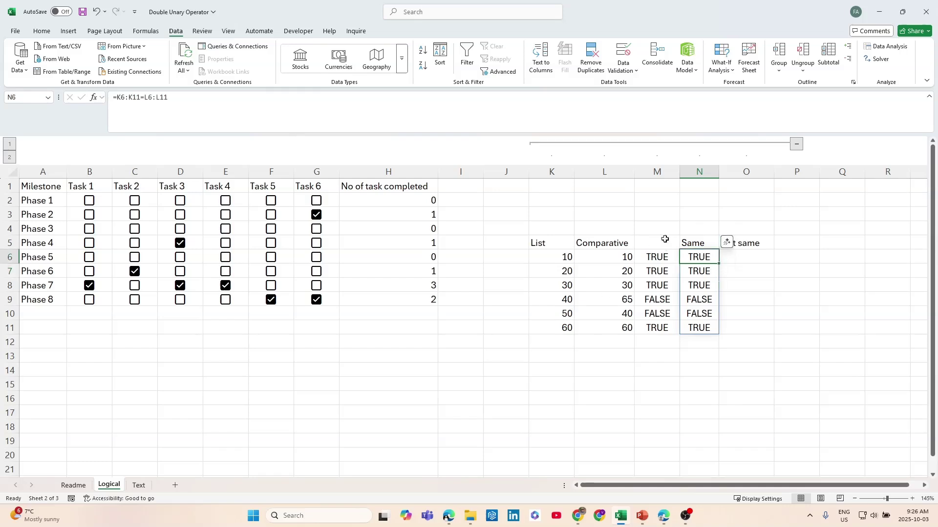
left_click(116, 97)
type("sum")
key("Tab")
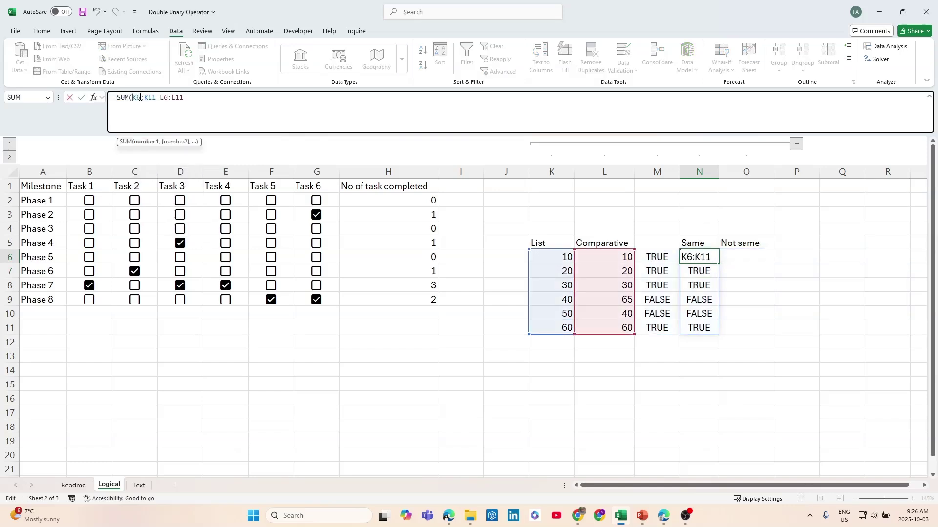
left_click(197, 98)
type(")")
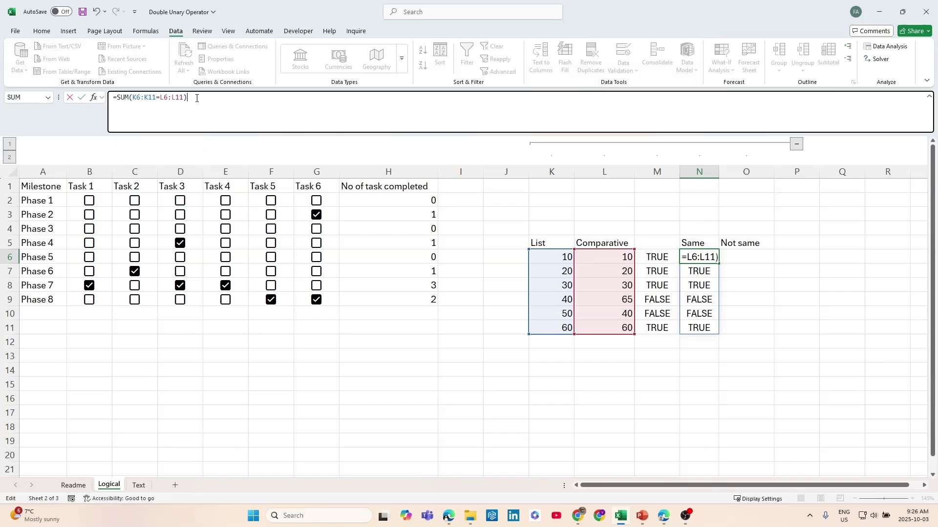
key("Return")
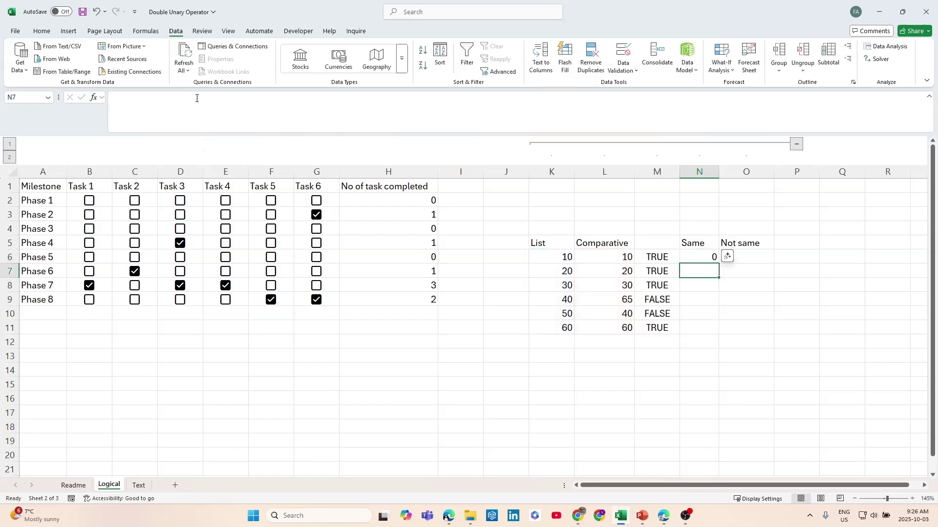
Add the double unary operator to the N6 formula, making it =SUM(--(K6:K11=L6:L11))
key("Up")
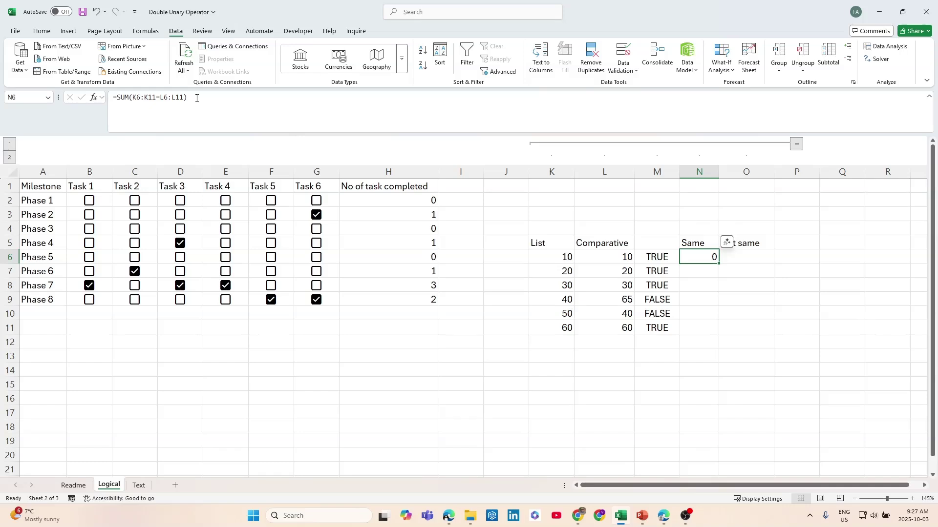
left_click(133, 97)
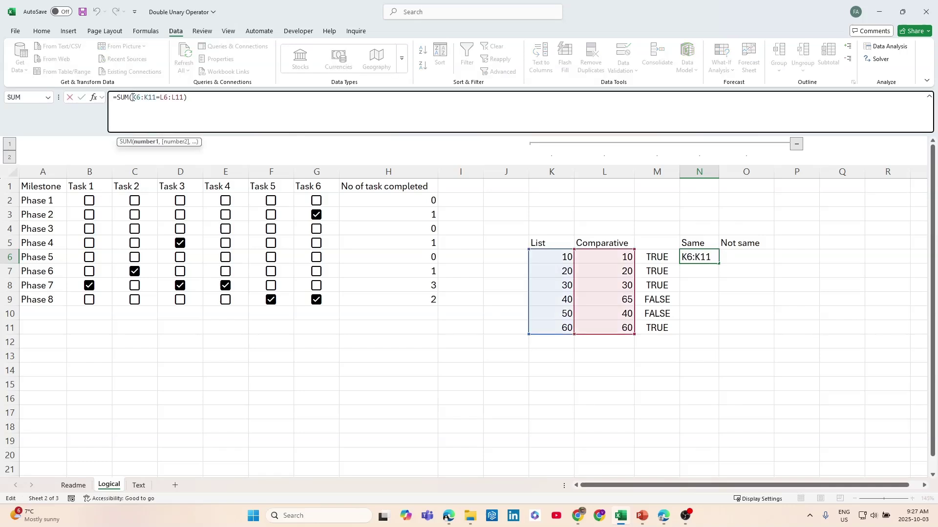
type("--(")
left_click(215, 95)
type("))")
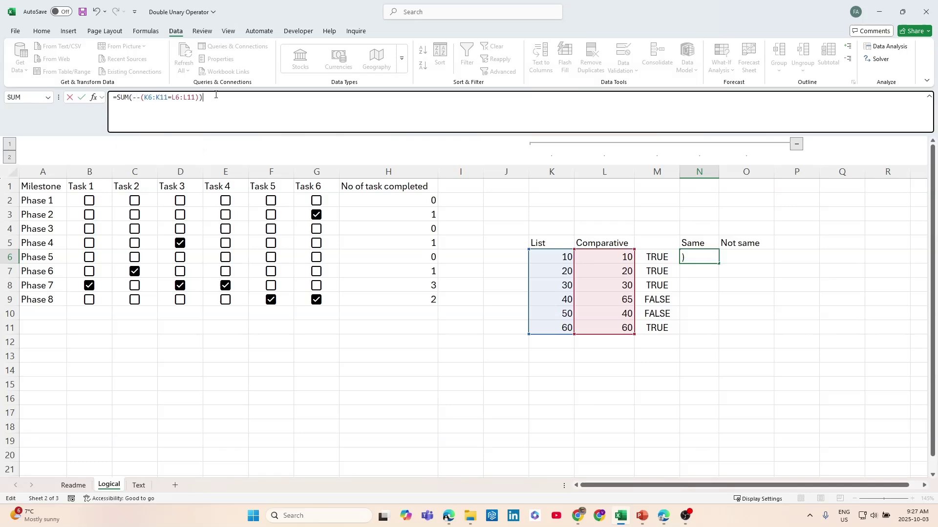
key("Return")
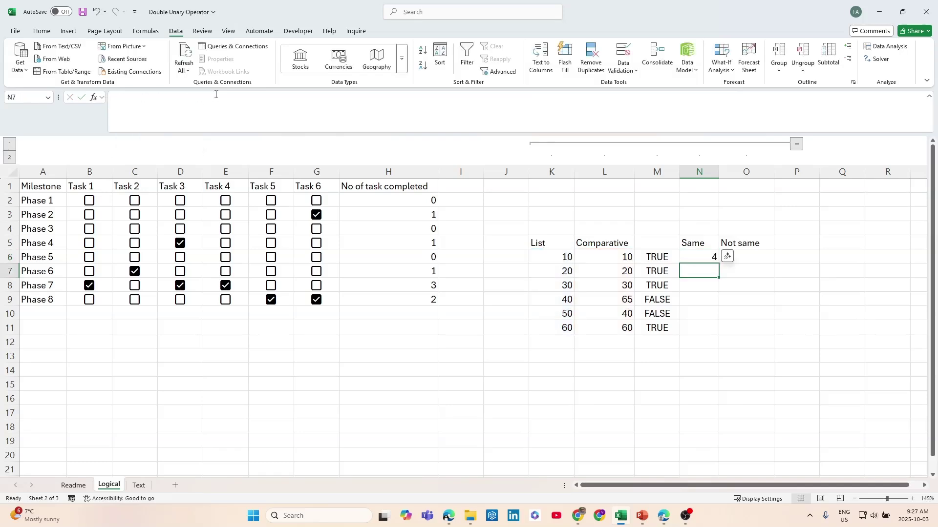
Copy the text of the N6 formula and paste it into O6 under Not same
left_click(714, 258)
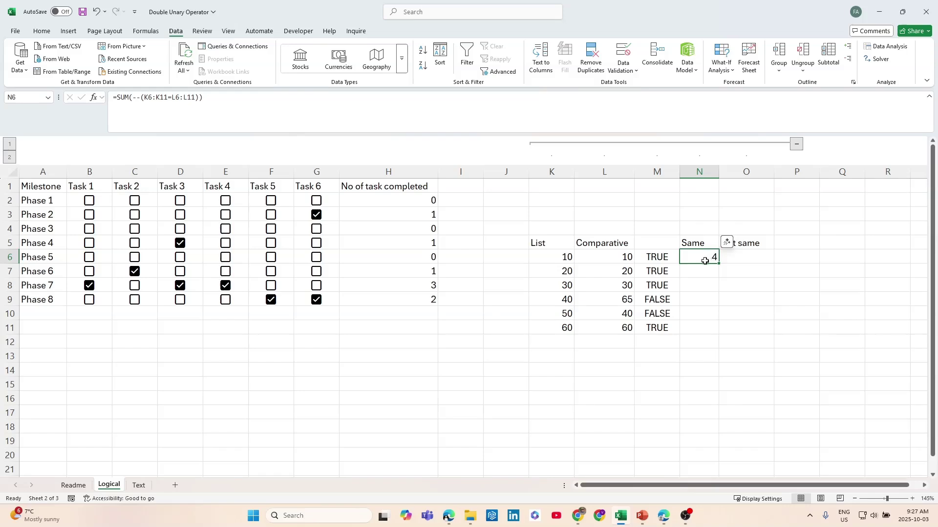
left_click(752, 257)
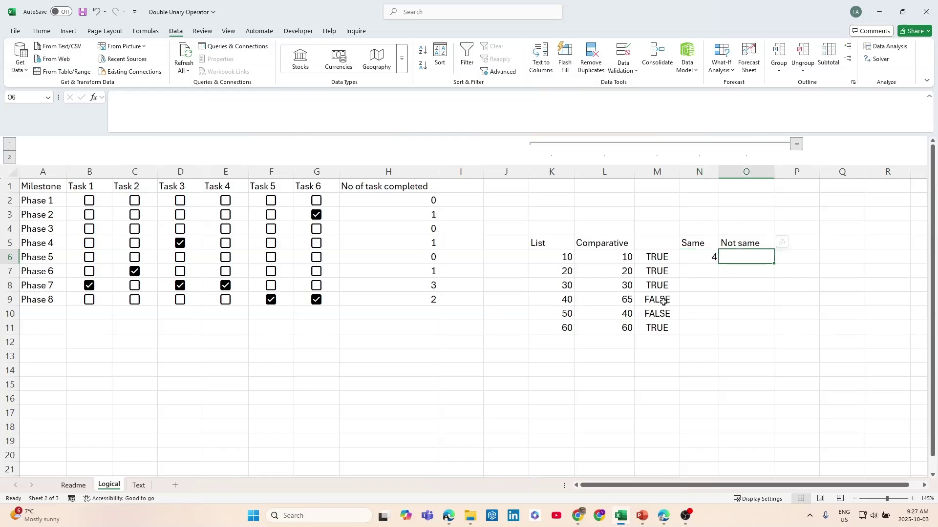
left_click(709, 258)
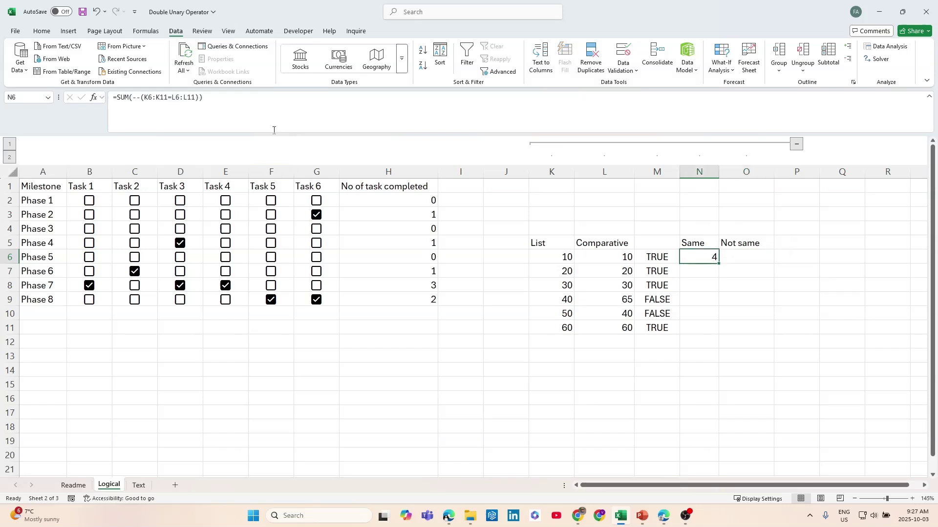
left_click_drag(210, 96, 84, 98)
key("ctrl+c")
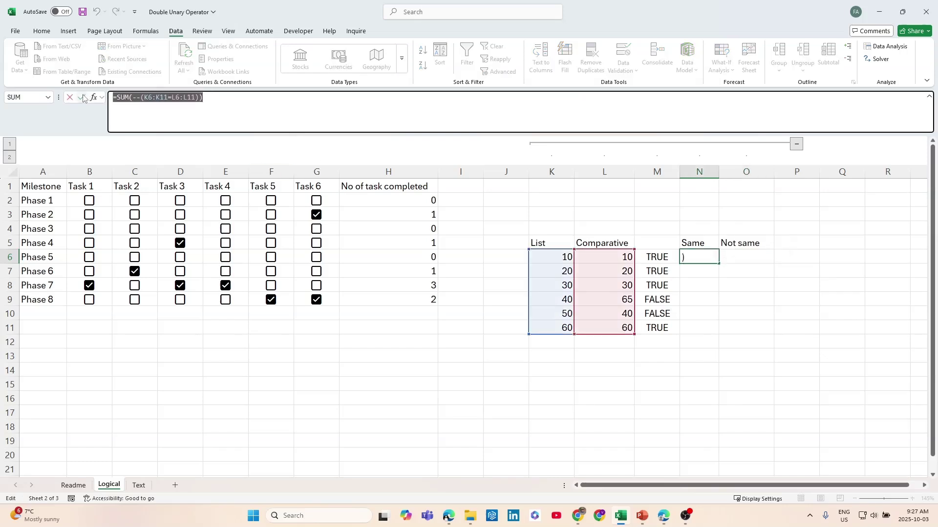
left_click(83, 97)
double_click(753, 256)
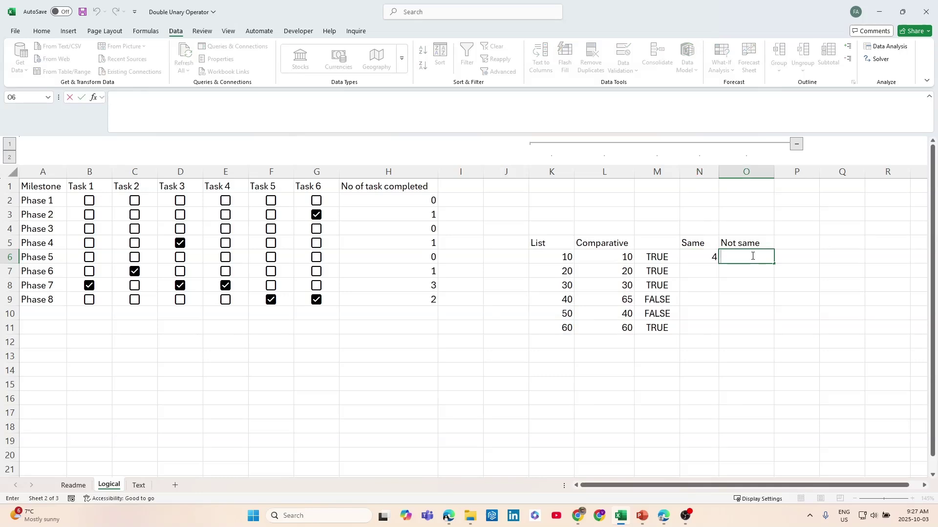
key("ctrl+v")
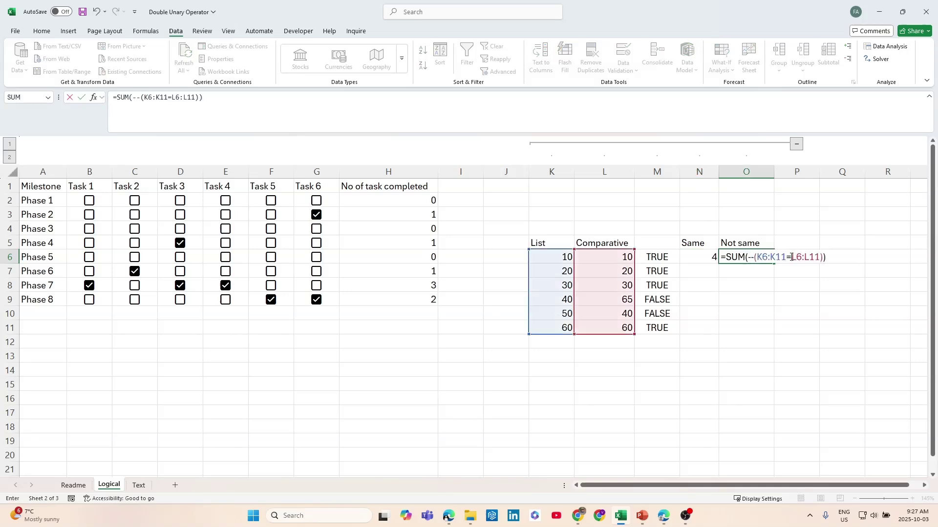
Replace the equals comparison in O6 with <> so the formula reads =SUM(--(K6:K11<>L6:L11))
left_click(791, 258)
key("BackSpace")
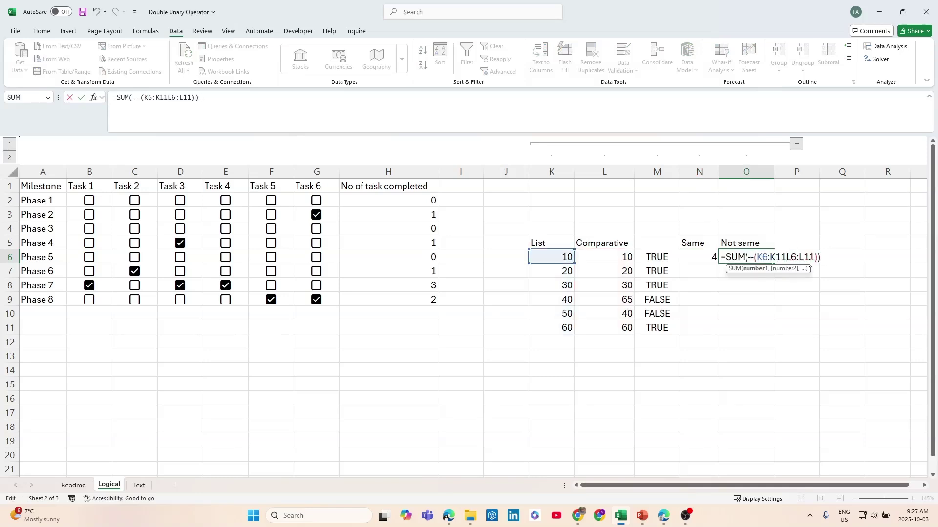
type("<>")
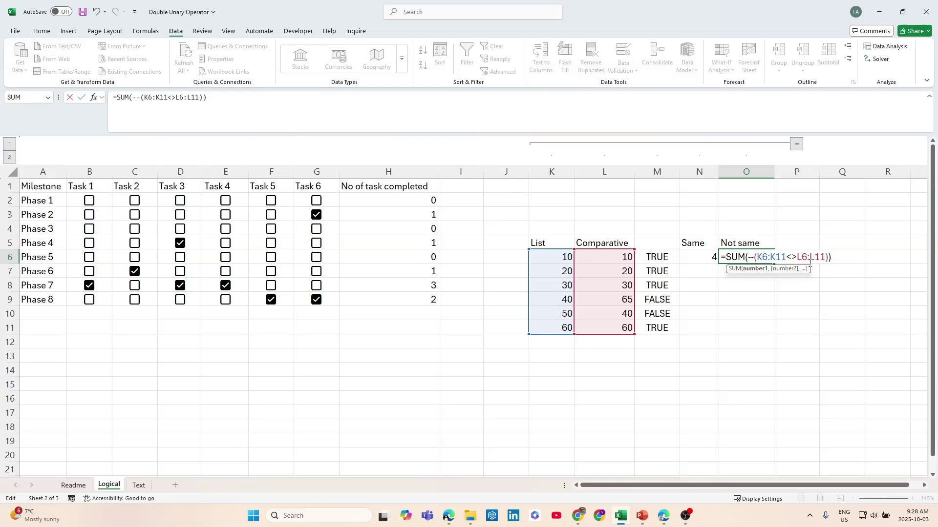
key("Return")
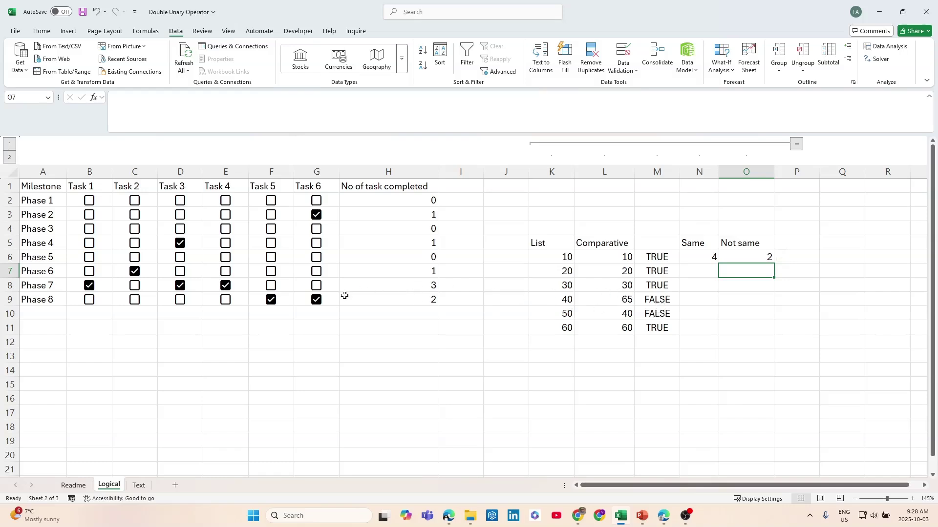
On the Text sheet, enter =TEXTSPLIT(D5,",") in E5 and fill it down through E14
left_click(139, 485)
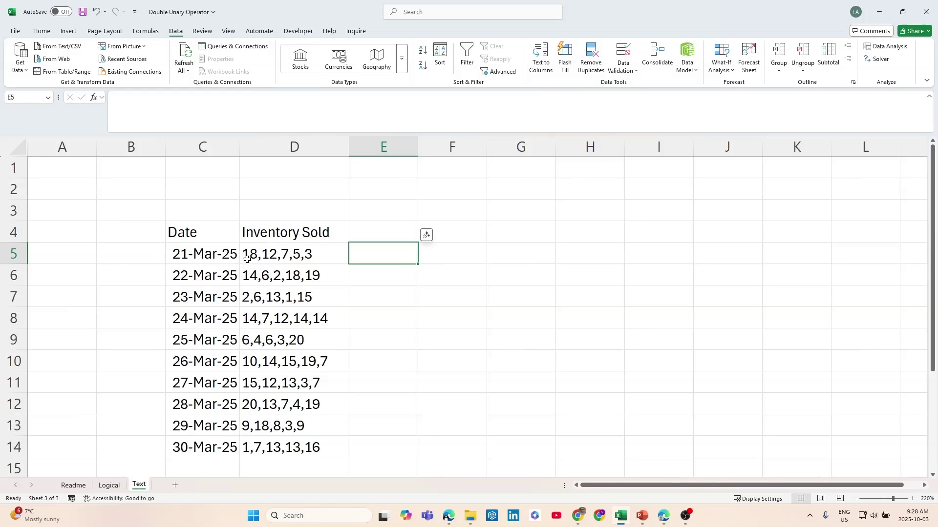
scroll(247, 258, "down", 1)
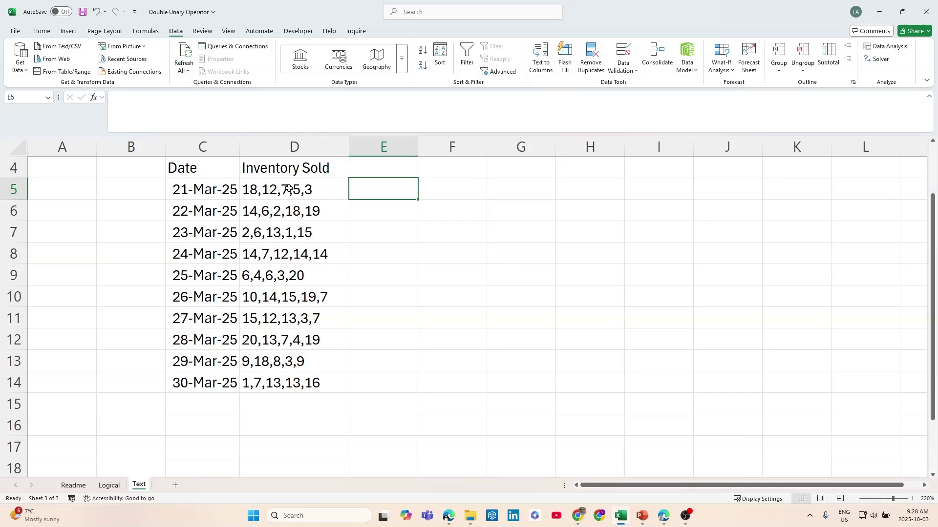
type("=te")
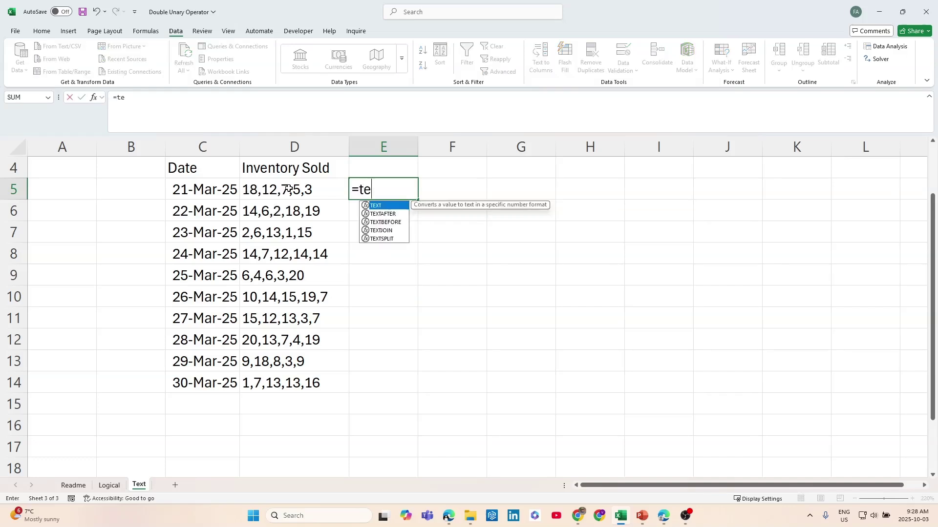
key("Down")
key("Down")
key("Down")
key("Down")
key("Tab")
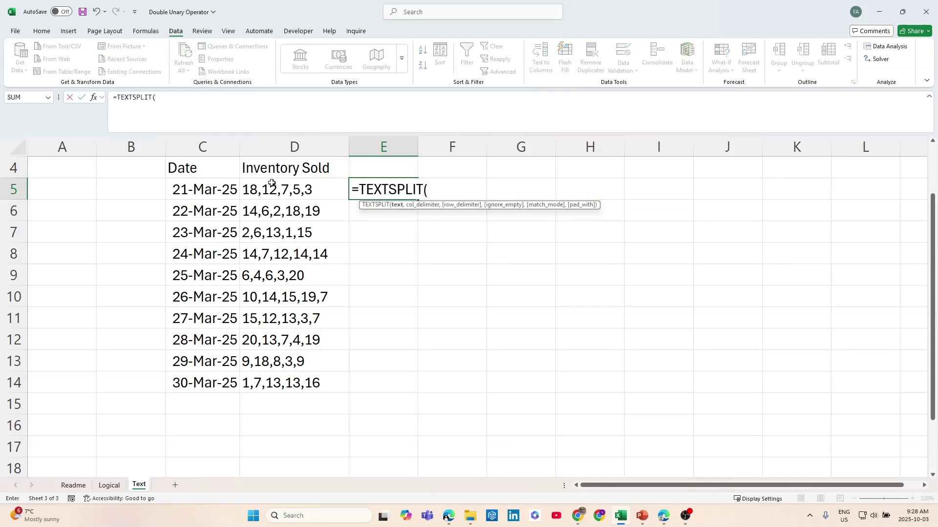
left_click(266, 190)
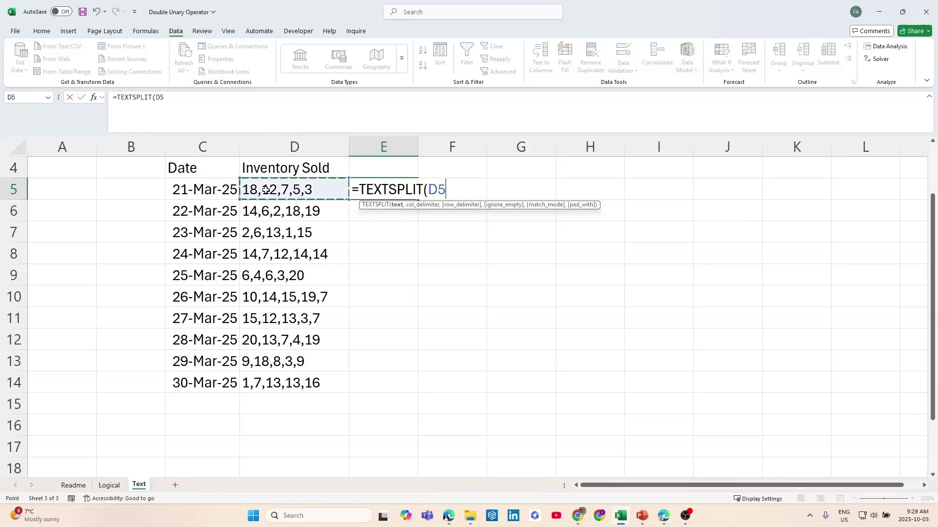
type(",\",")
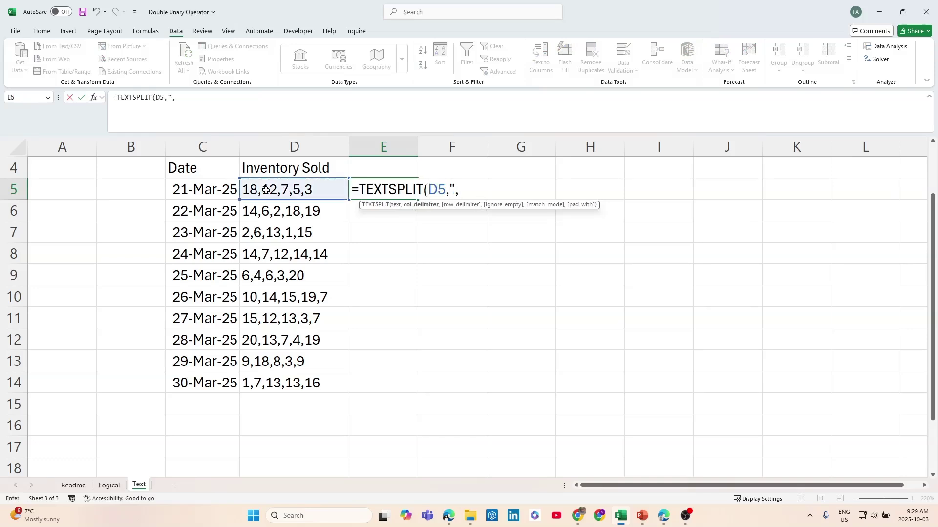
type("\")")
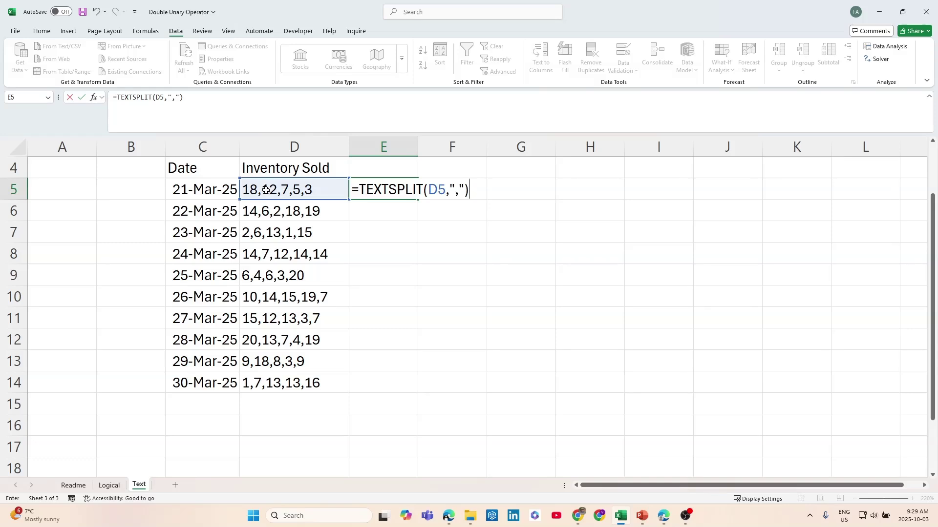
key("Return")
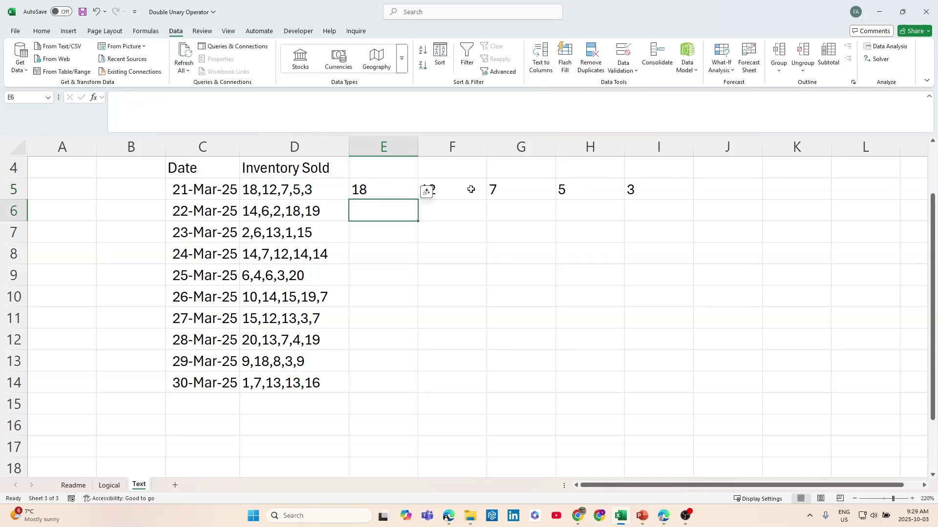
left_click(391, 195)
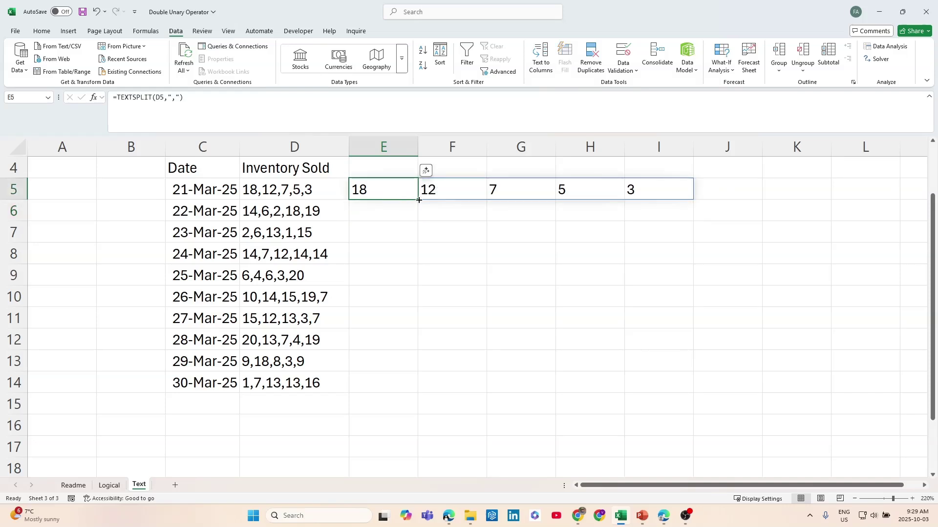
left_click_drag(419, 200, 397, 387)
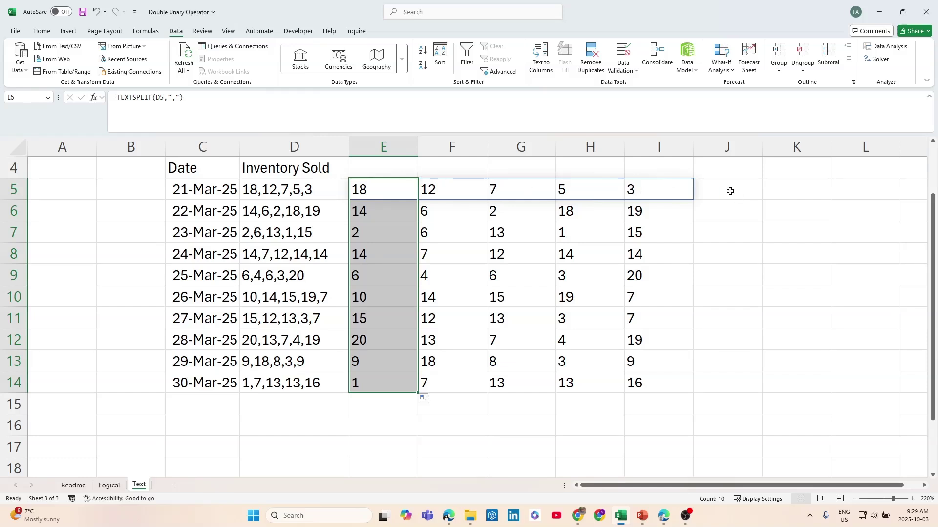
left_click(724, 190)
type("=sum")
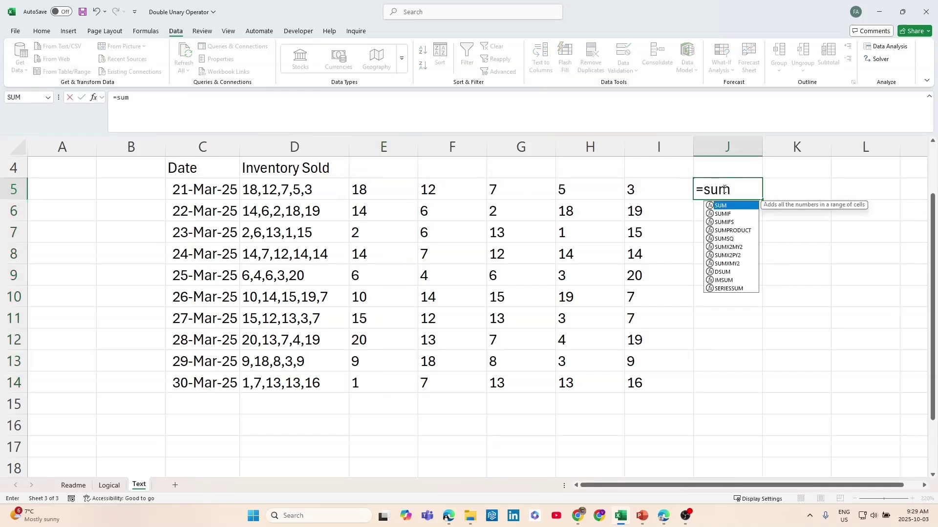
key("Tab")
left_click(385, 190)
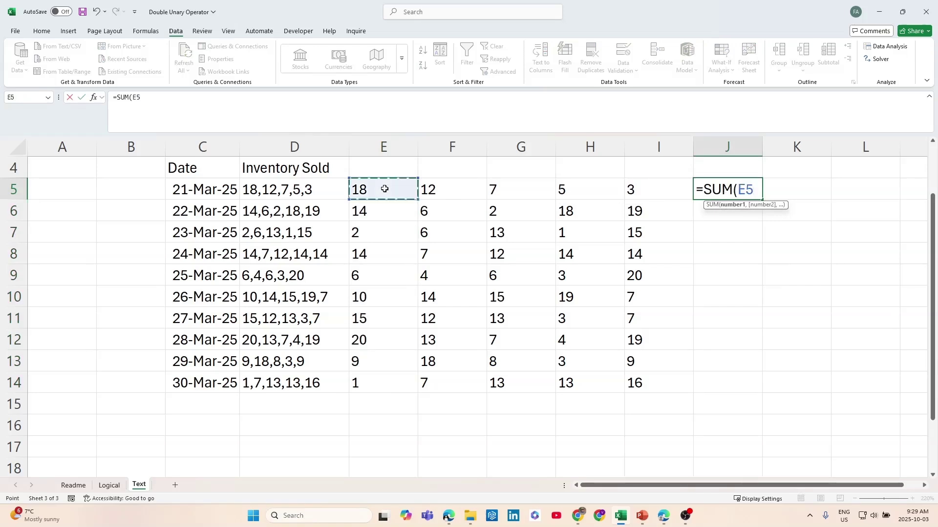
type("#")
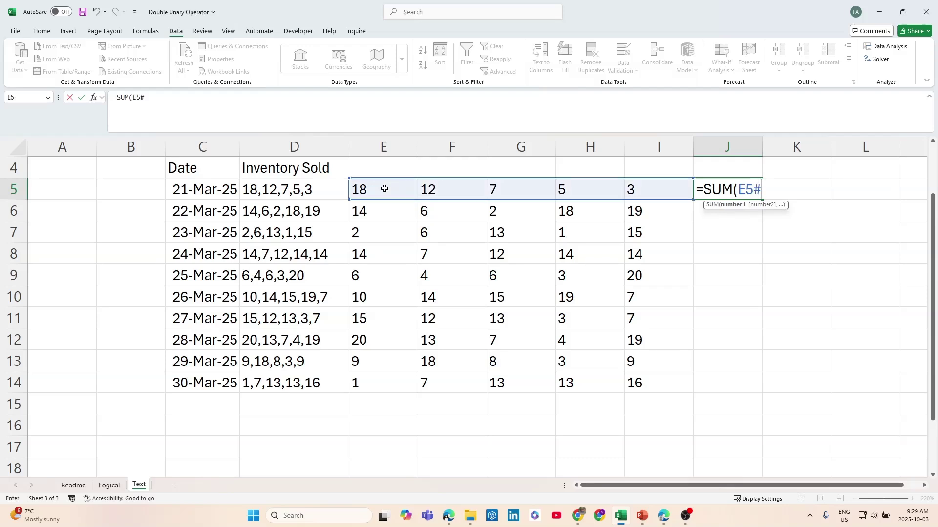
key("BackSpace")
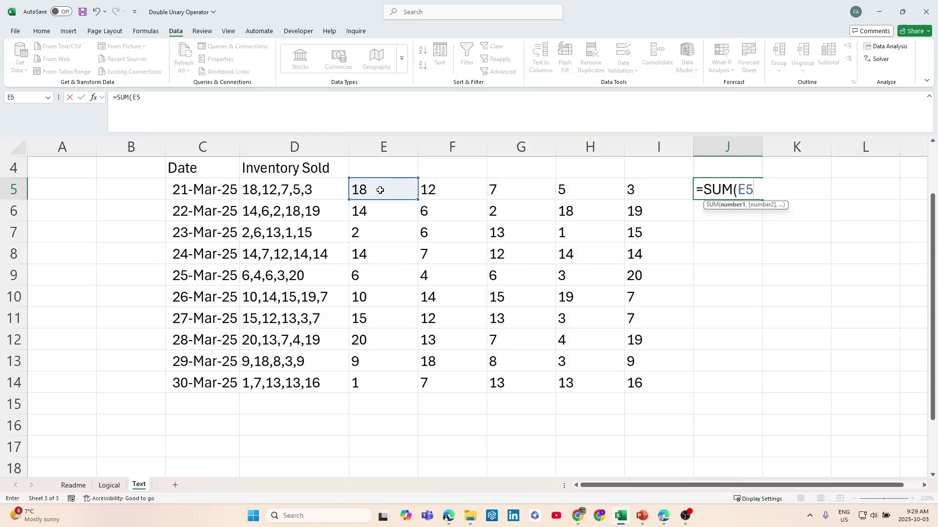
left_click_drag(384, 189, 649, 179)
left_click(724, 191)
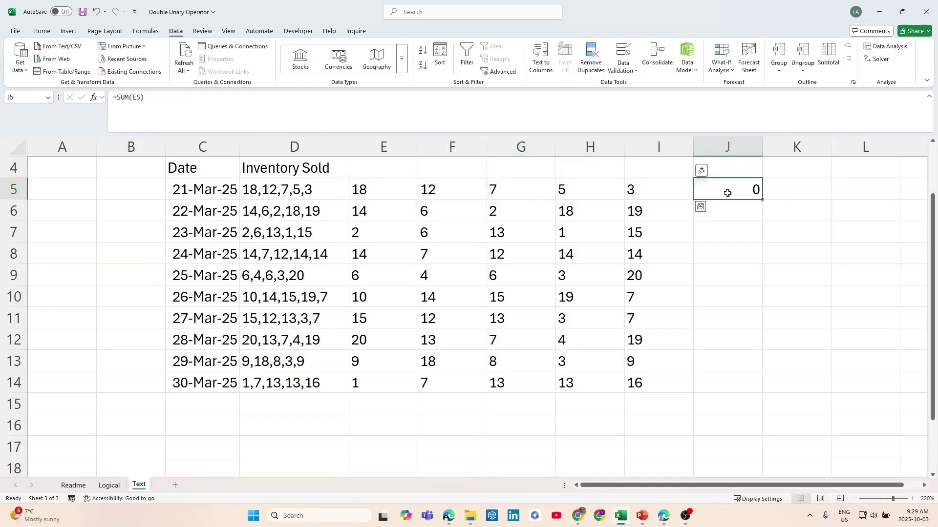
Enter =SUM(E5#) in J5 to total the split values and fill it down through J14
type("=")
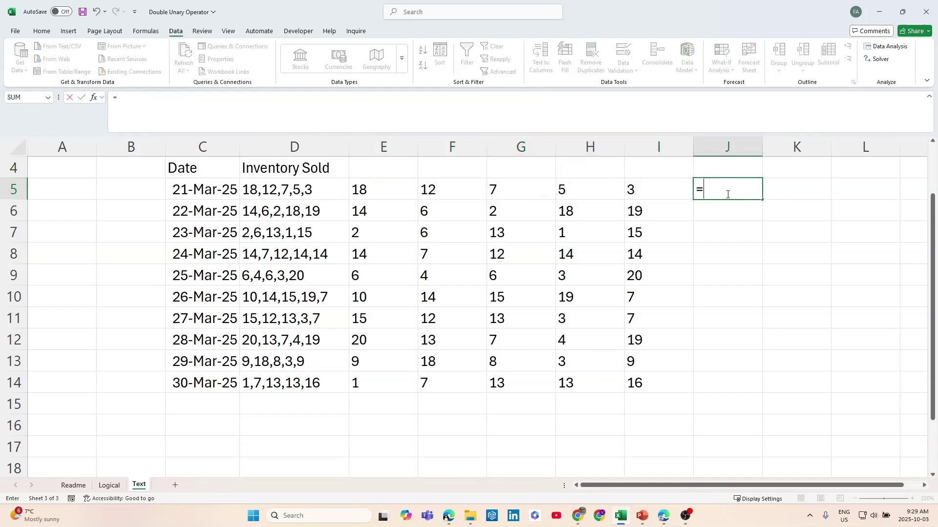
type("sum")
key("Tab")
left_click_drag(379, 190, 661, 179)
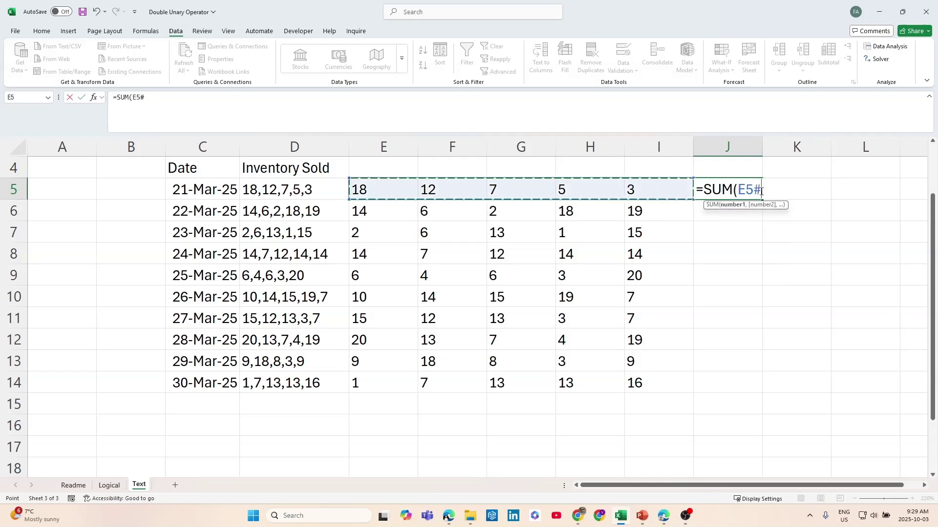
key("Return")
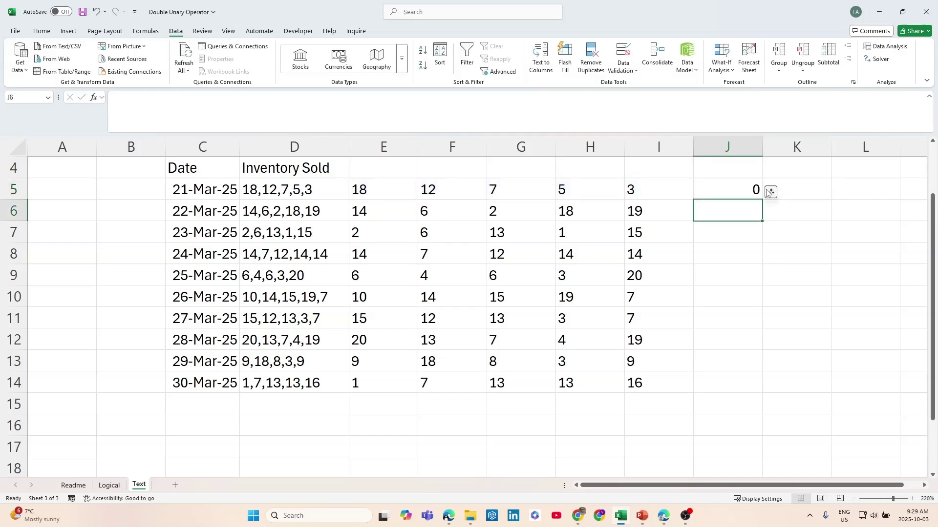
left_click(762, 190)
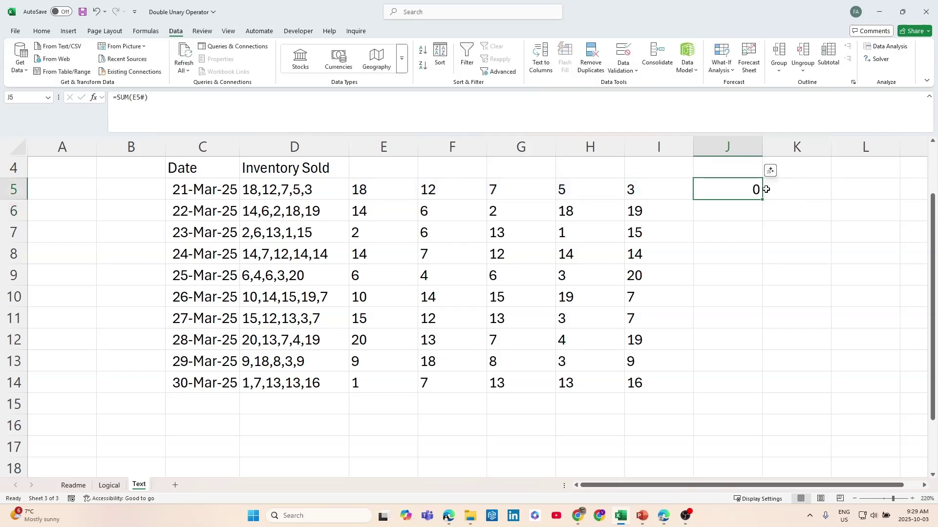
double_click(763, 200)
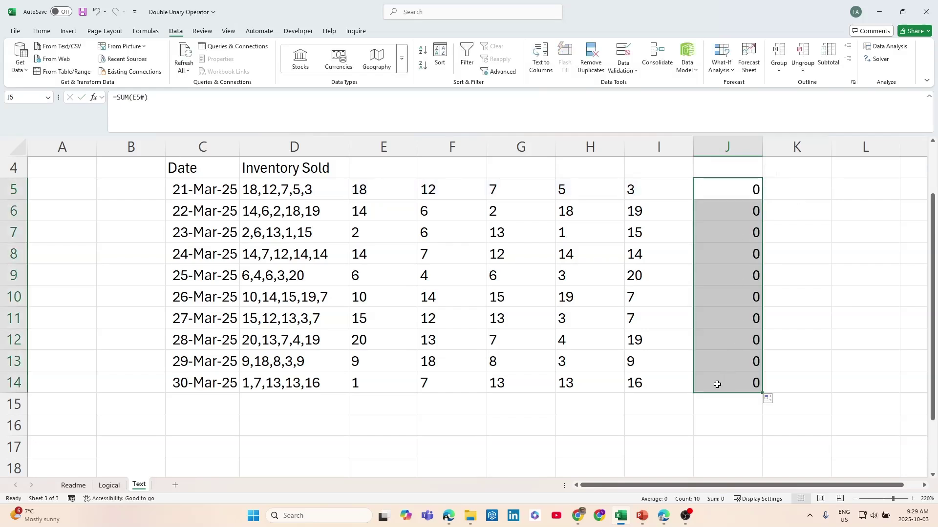
left_click(714, 196)
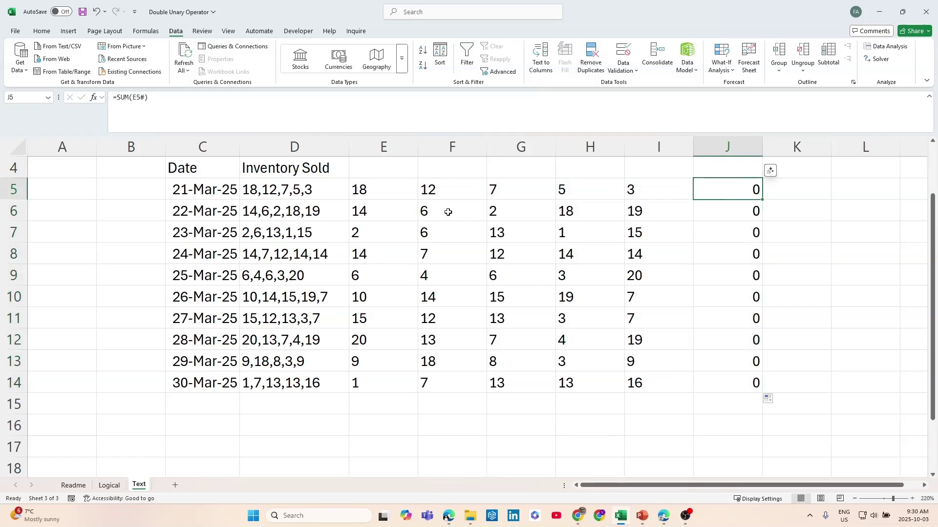
Replace the J5 formula with =E5+F5+G5+H5+I5 and fill it down through J14
left_click(360, 188)
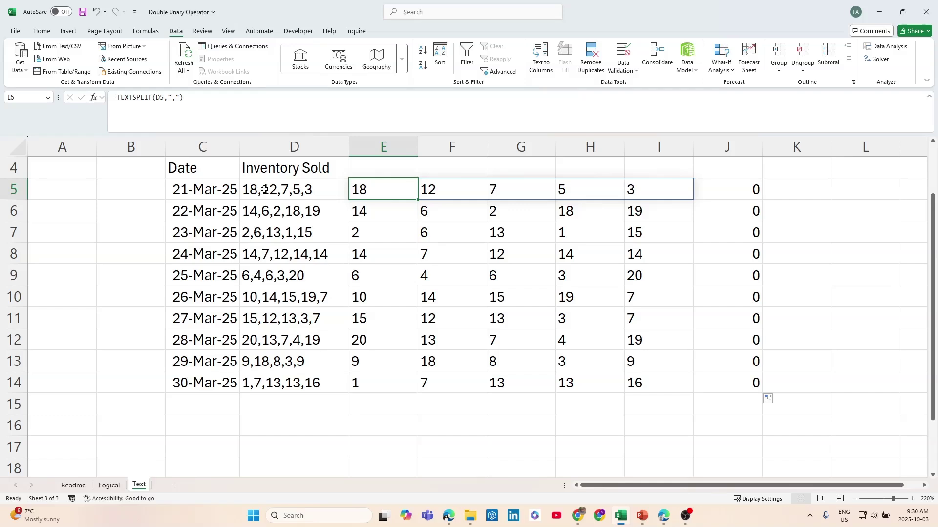
left_click(747, 188)
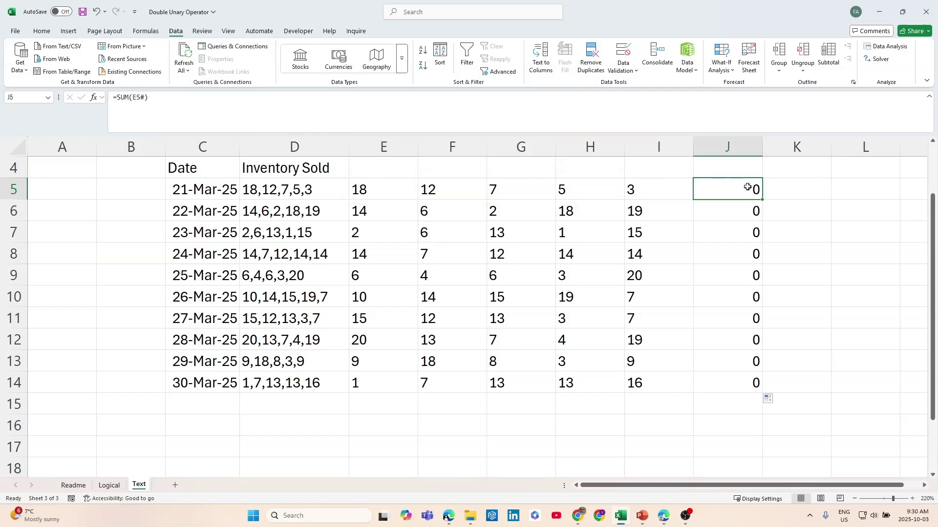
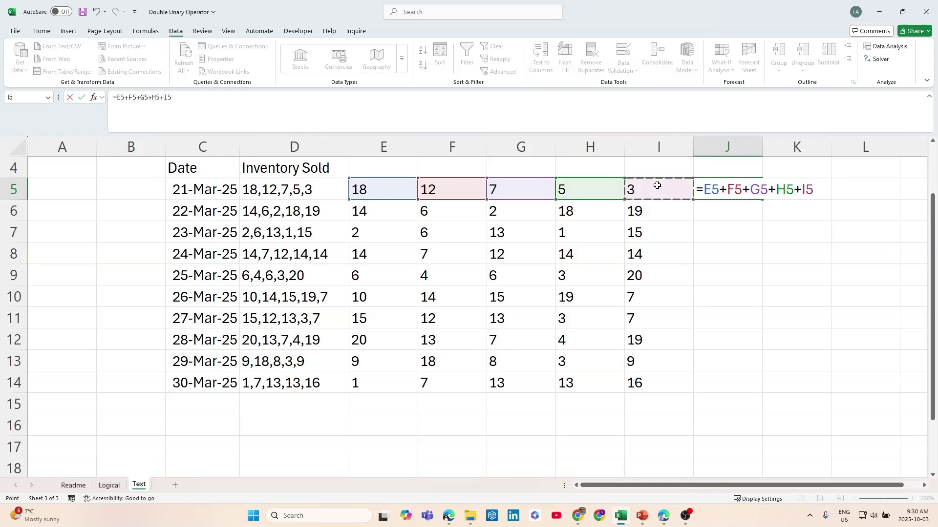
key("Return")
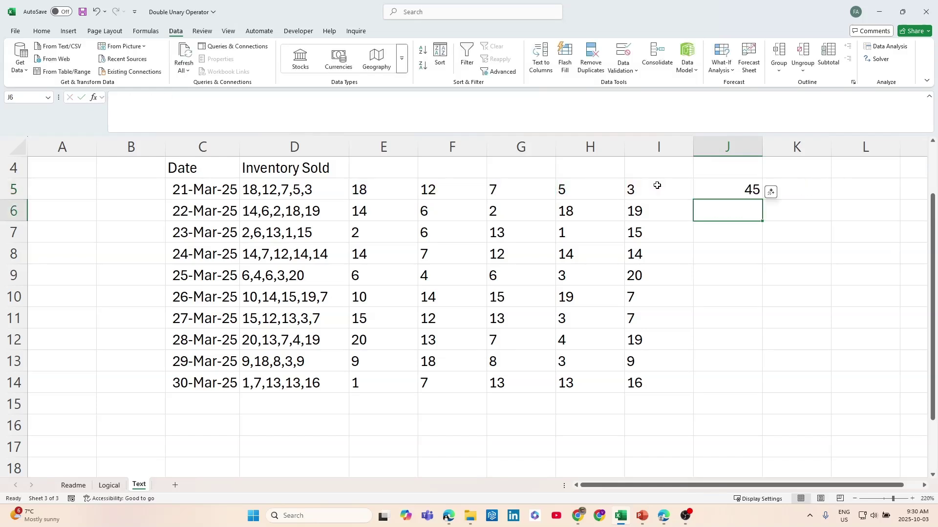
left_click_drag(383, 194, 641, 192)
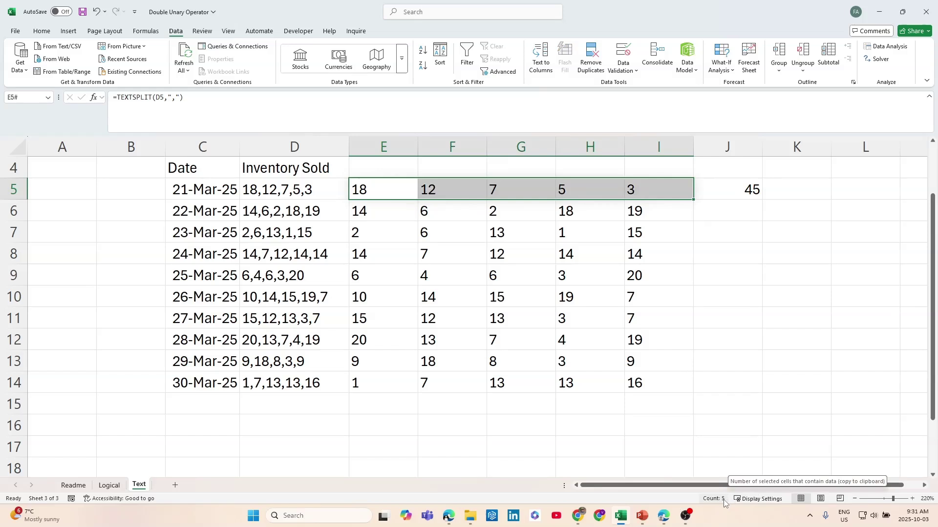
left_click(744, 194)
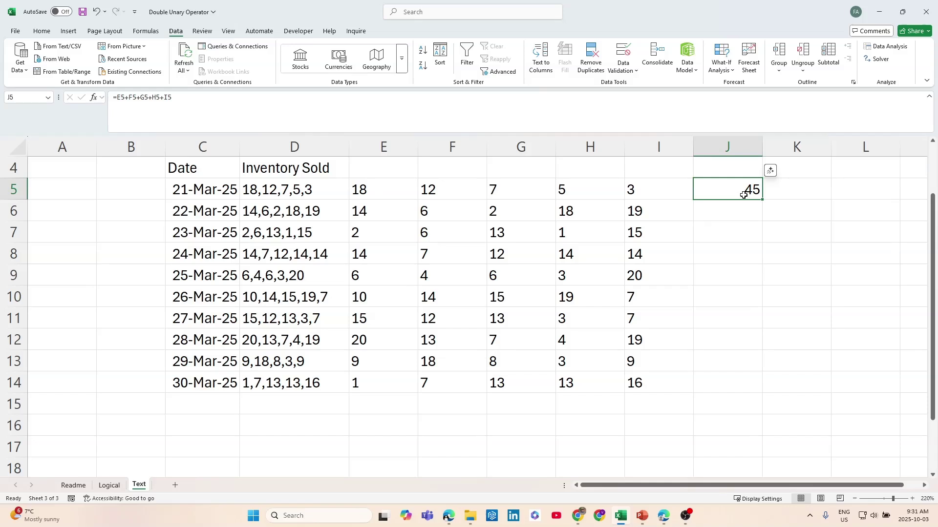
double_click(763, 199)
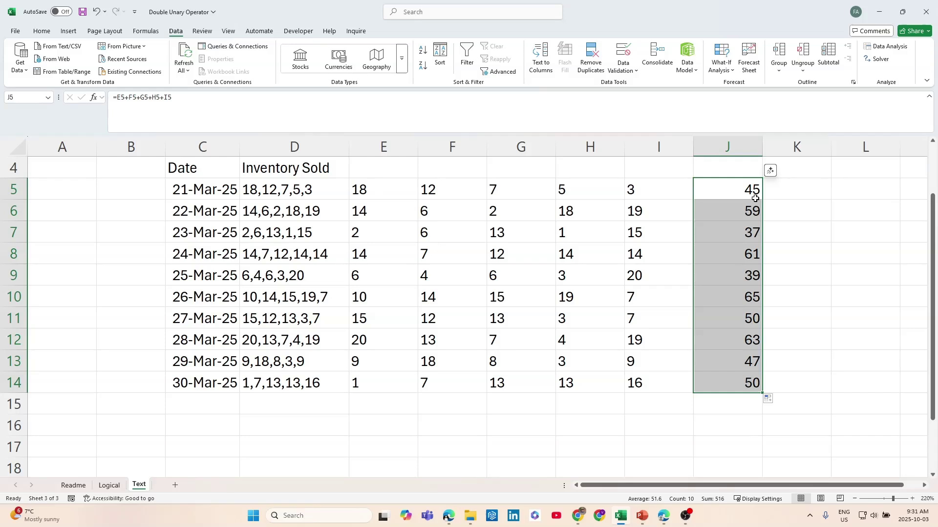
Clear the row totals in J5:J14 and the split values in E6:I14, keeping the TEXTSPLIT formula in E5
key("Delete")
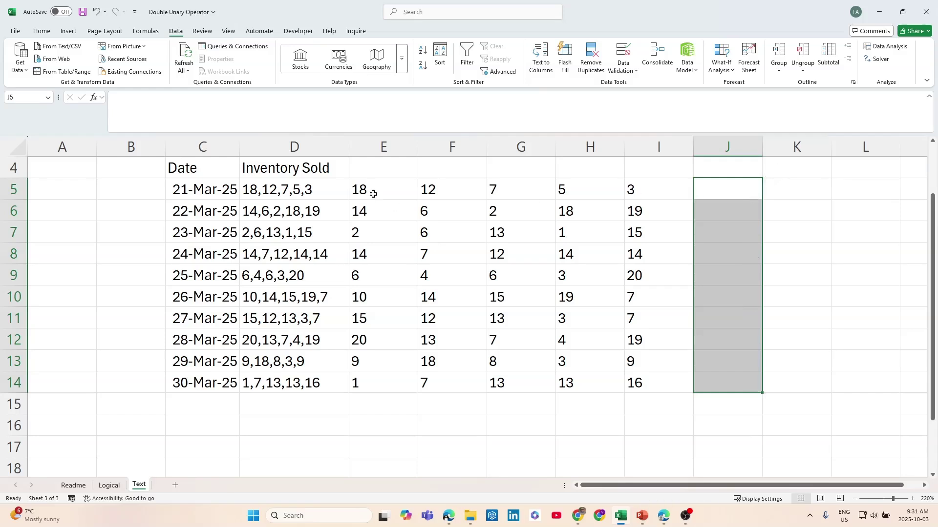
left_click_drag(373, 190, 613, 342)
left_click_drag(364, 211, 668, 390)
key("Delete")
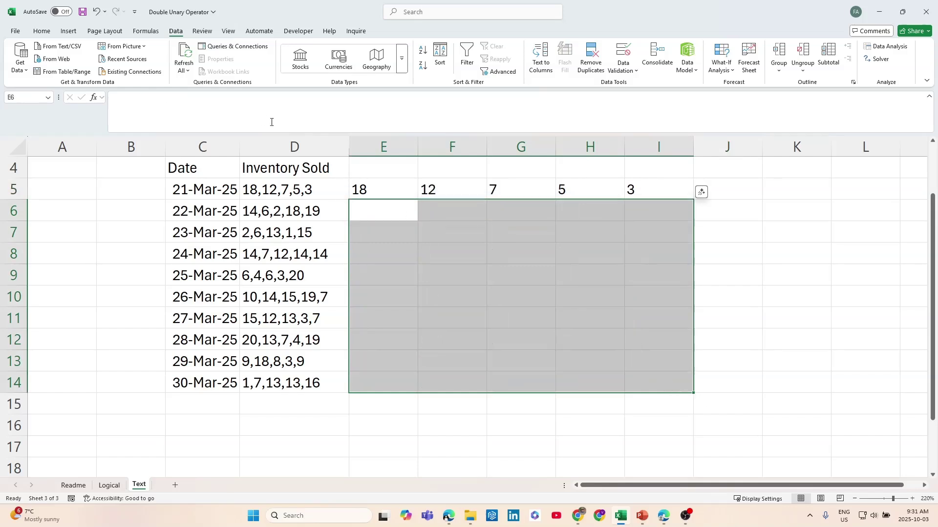
Wrap the E5 formula in SUM so it reads =SUM(TEXTSPLIT(D5,","))
left_click(369, 187)
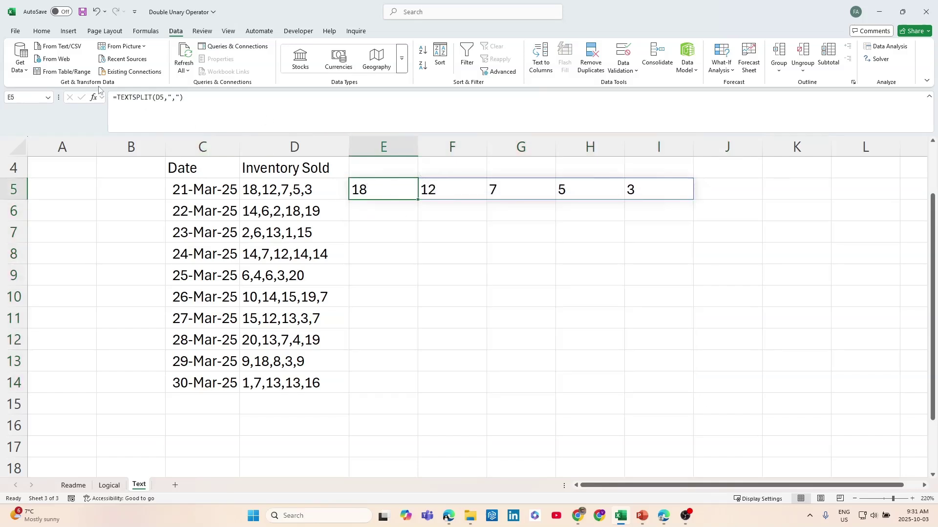
left_click(117, 96)
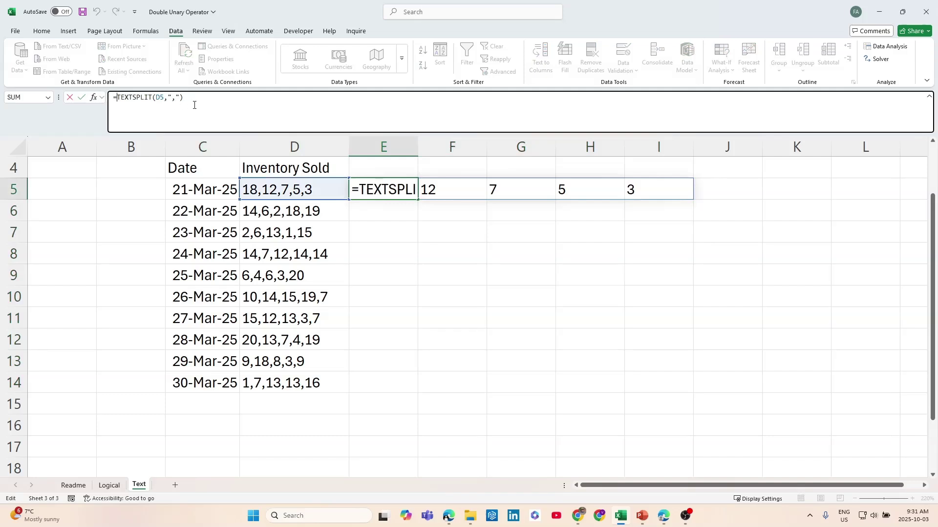
type("su")
key("Tab")
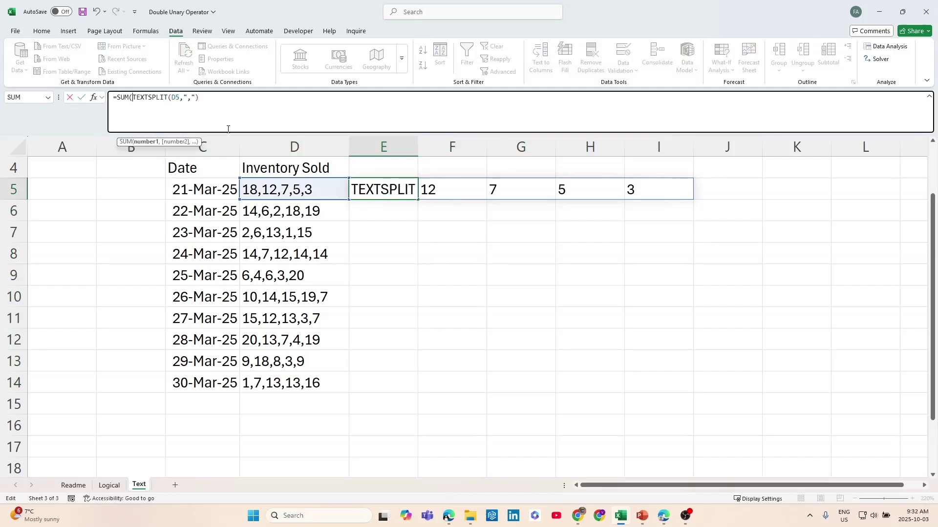
left_click(214, 97)
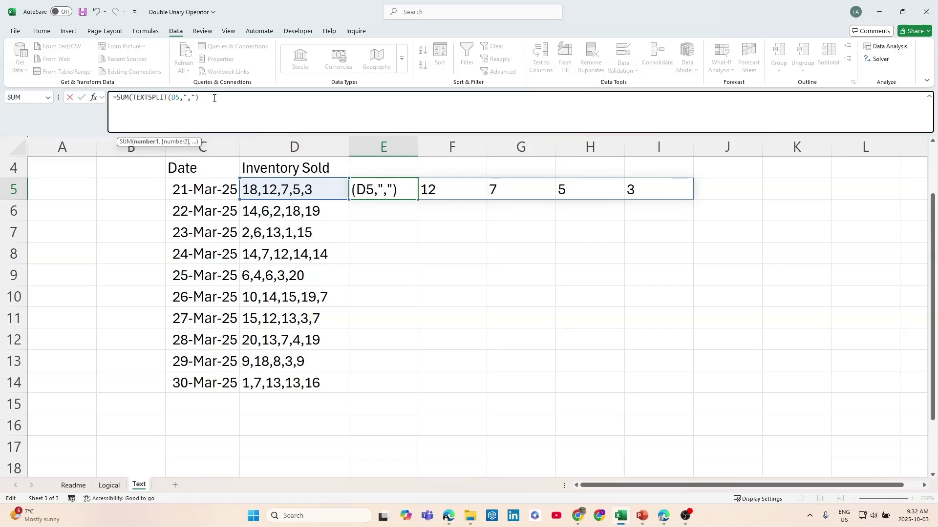
type(")")
key("Return")
key("Up")
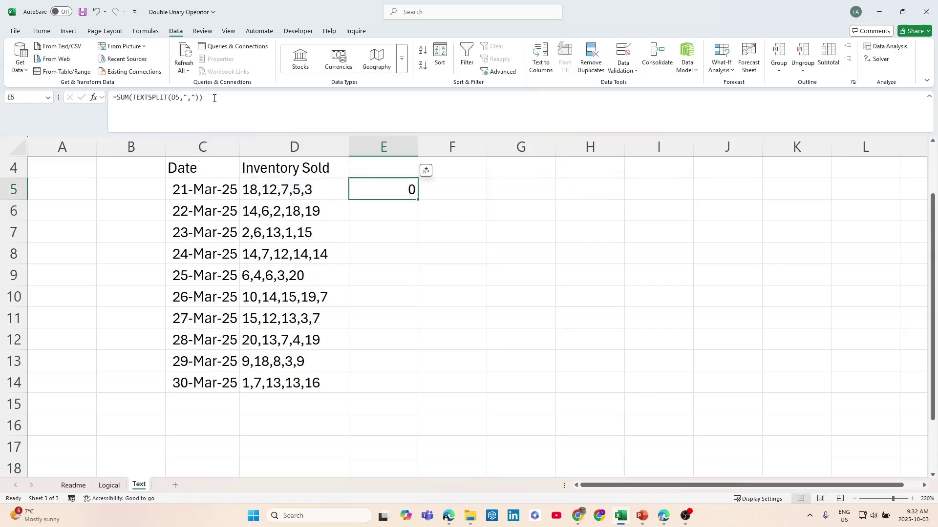
Add the double unary operator to E5, making it =SUM(--TEXTSPLIT(D5,",")), and fill it down through E14
left_click(135, 98)
type("--")
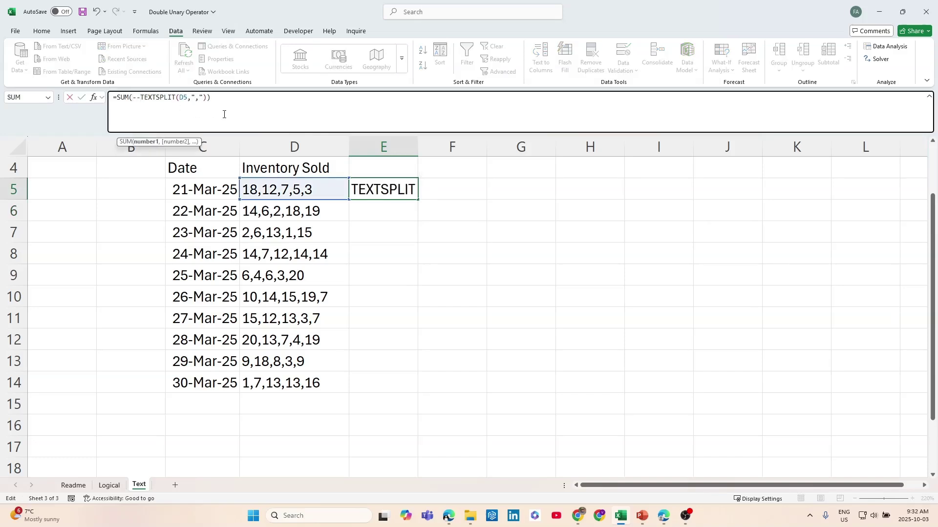
key("Return")
left_click(392, 191)
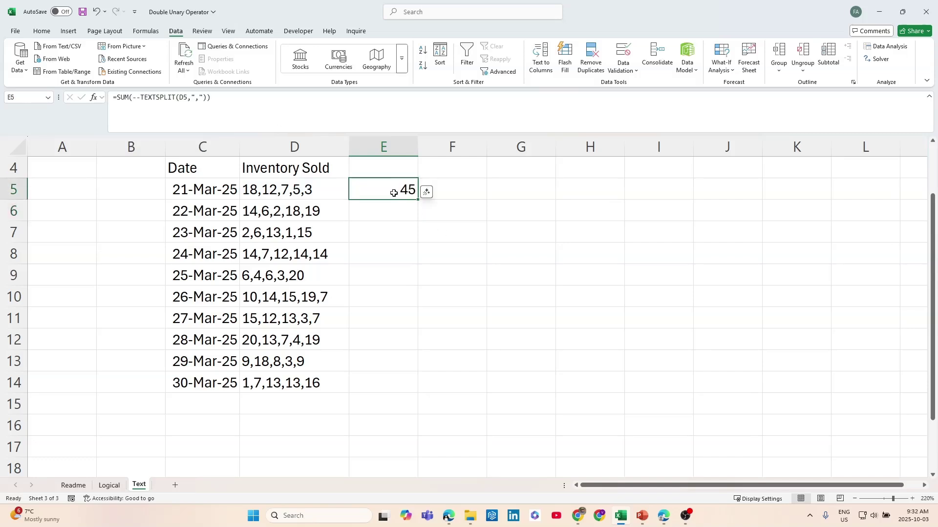
double_click(414, 196)
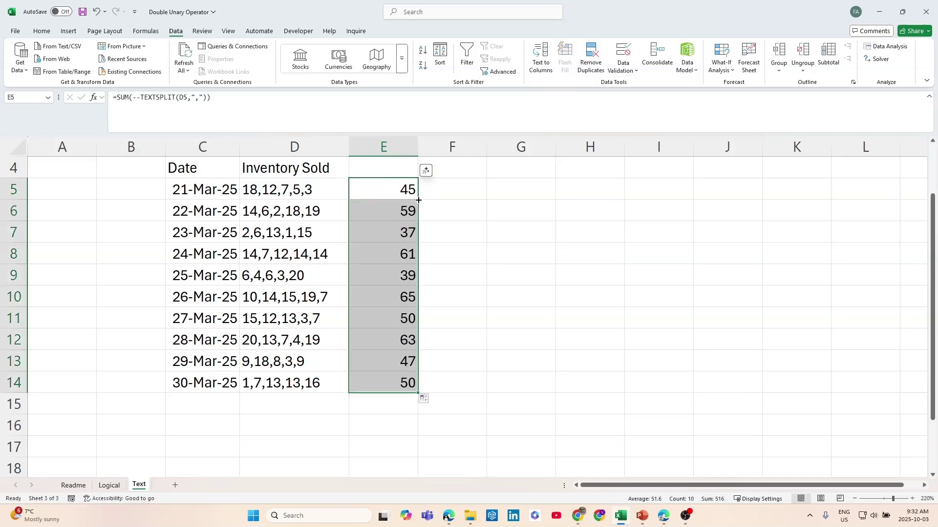